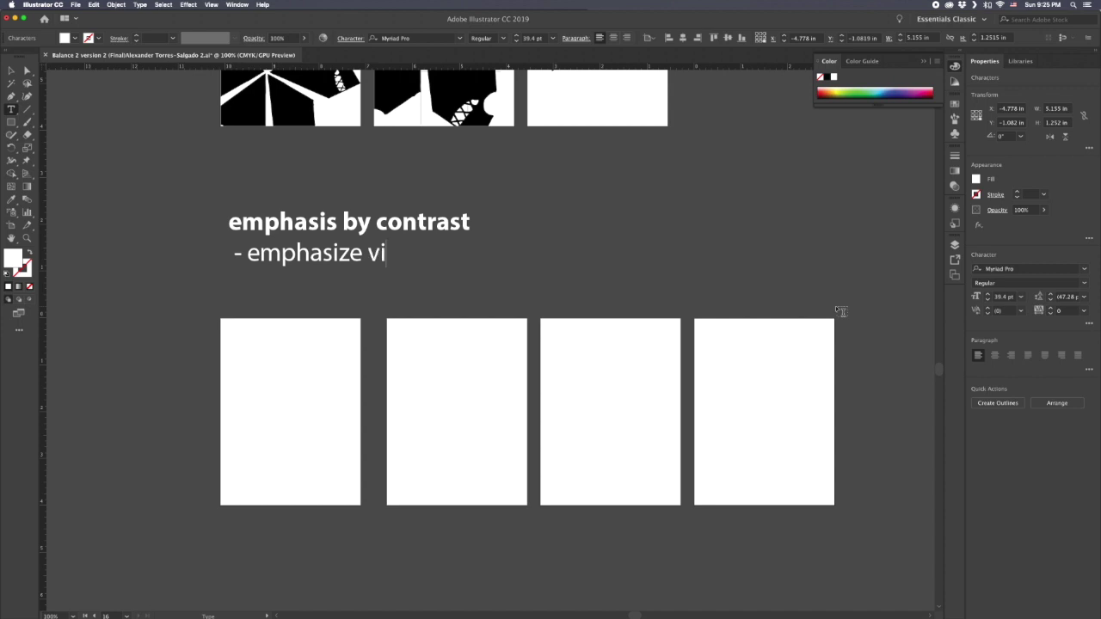
Step: Complete the first bullet under the "emphasis by contrast" heading so it reads "- emphasize via change in one of the following"
text(ze via change in o)
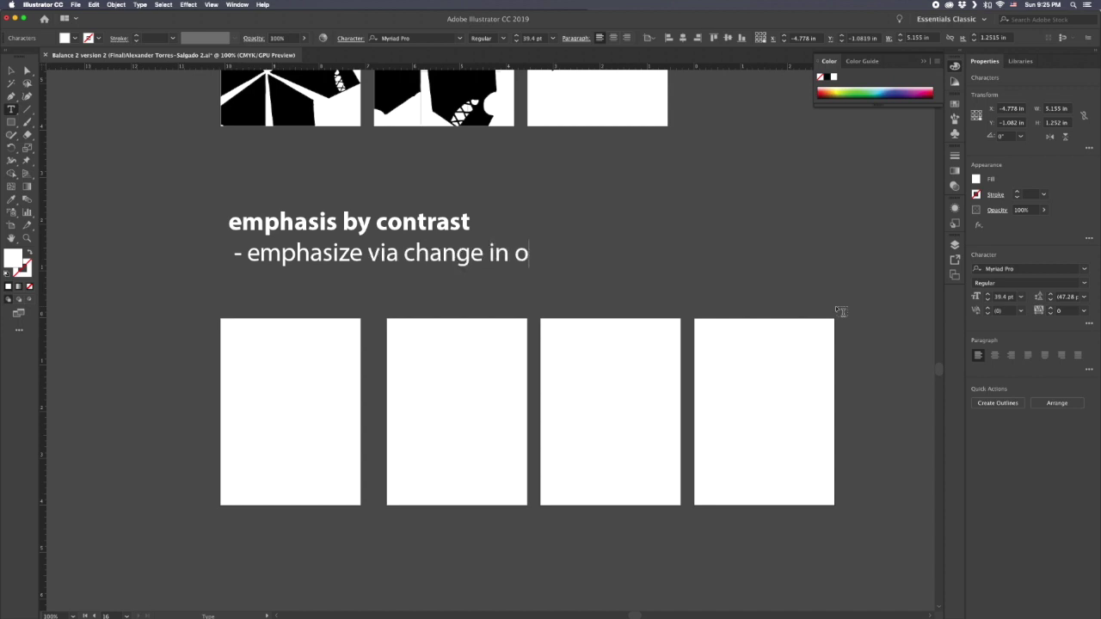
text(ne of the cf)
key(BackSpace)
key(BackSpace)
text(following)
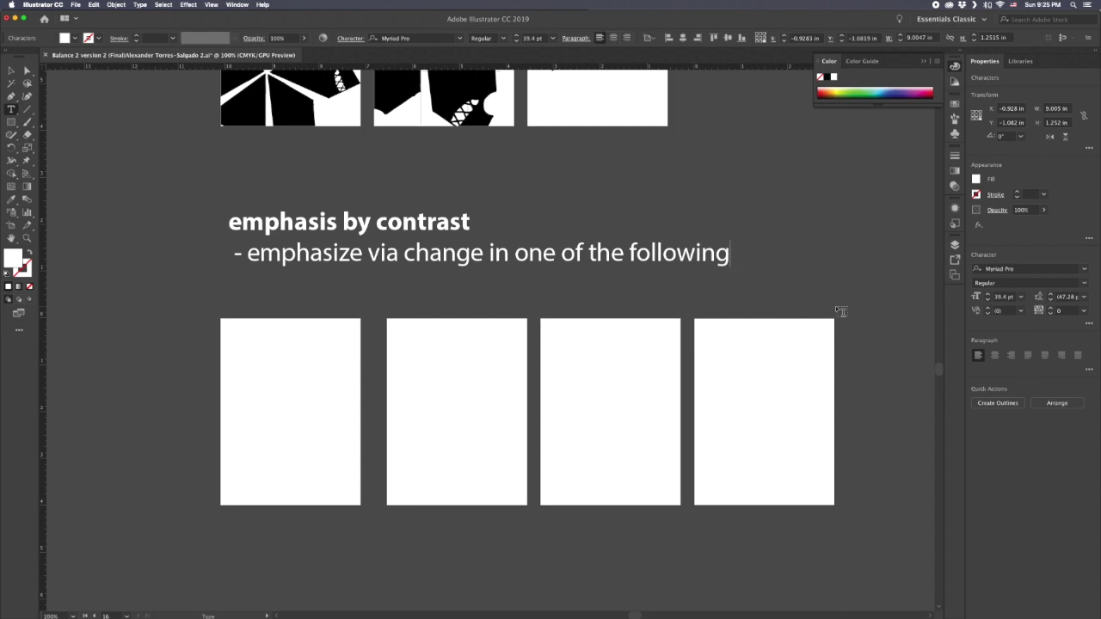
Step: Add a second bullet line reading "- size, rotation, angle, transformation, texture/pattern" and finish editing the text
key(Return)
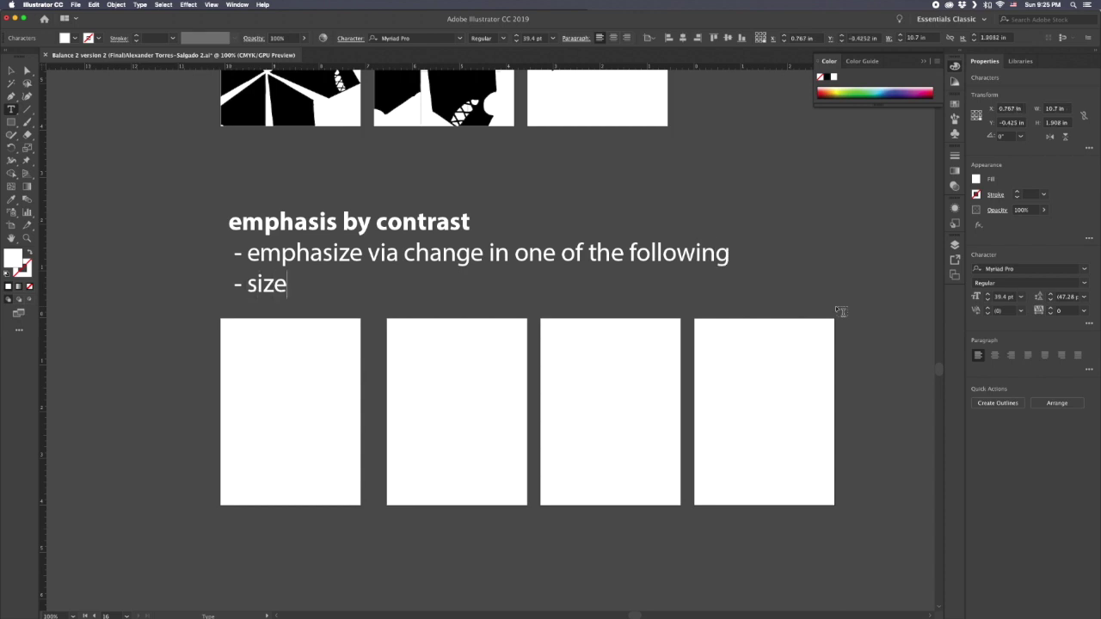
text(- size, rotation, angle,)
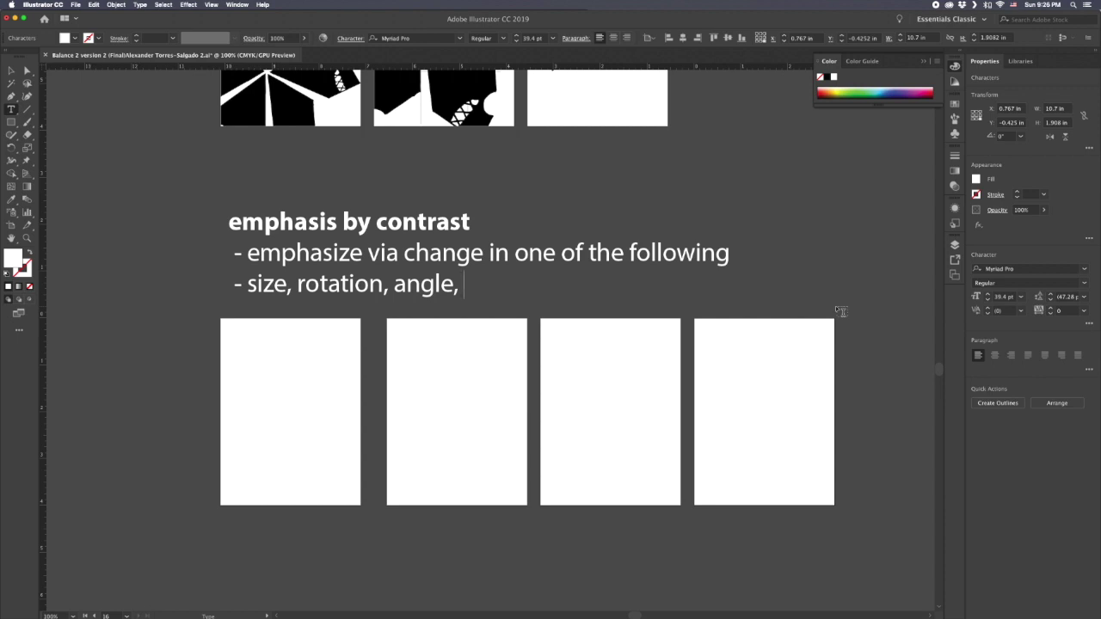
text(transformation, textr)
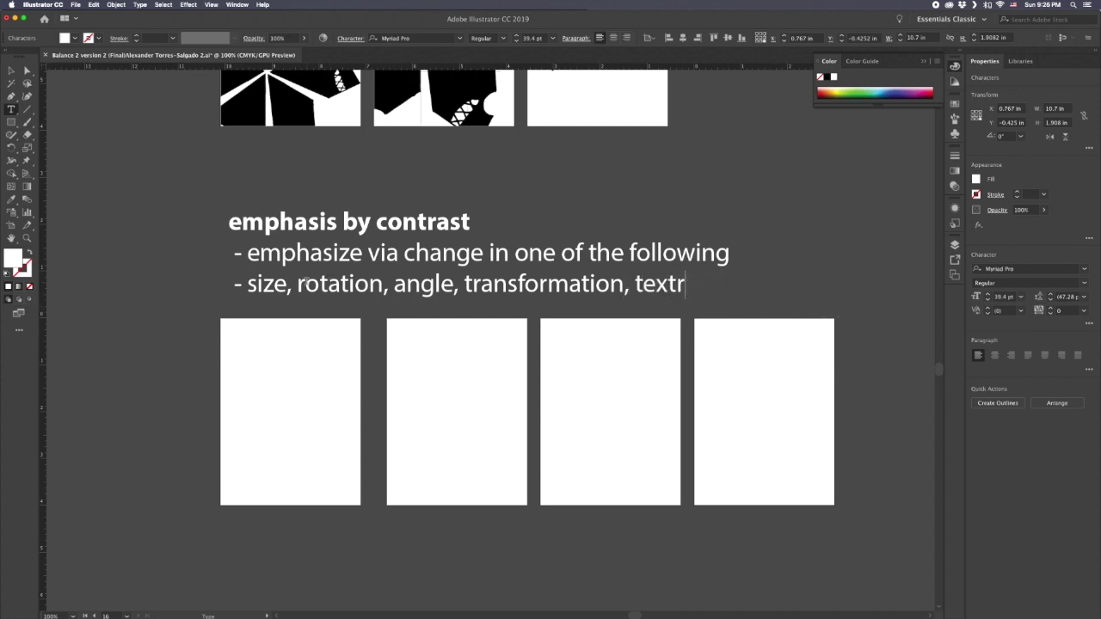
key(BackSpace)
text(ure/pattern)
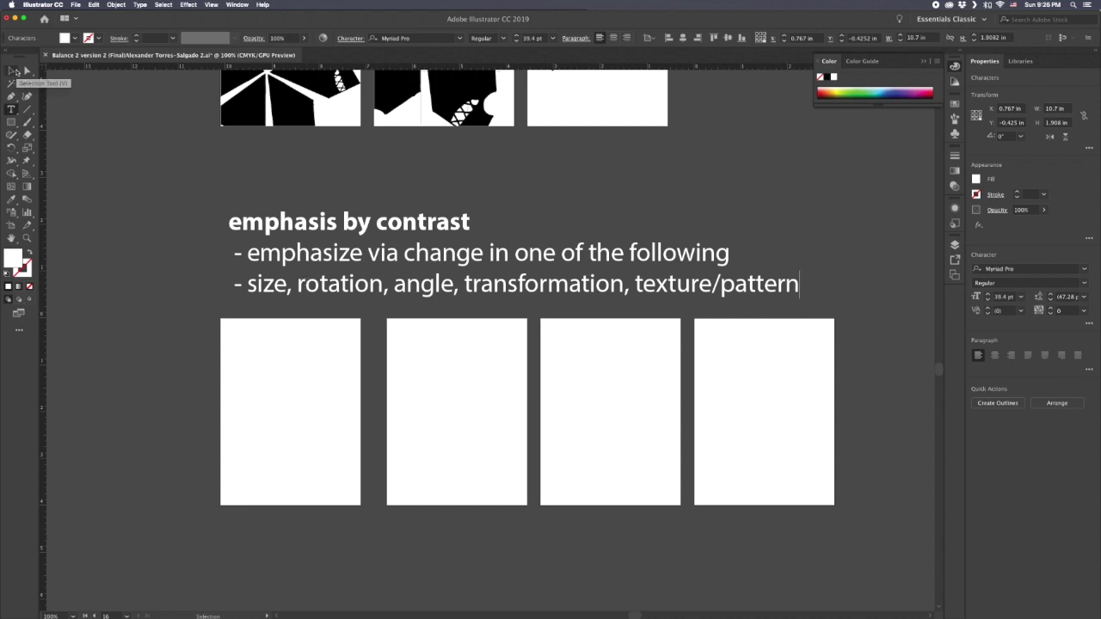
click(13, 71)
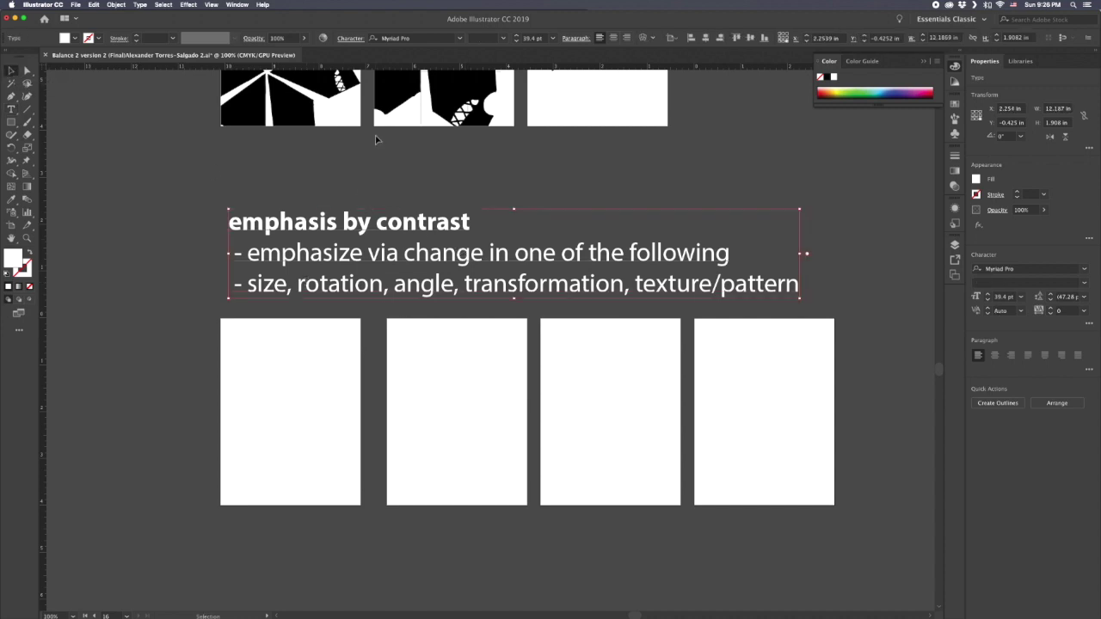
click(374, 172)
Step: Copy the large black shape to the first blank artboard under "emphasis by contrast" and scale it to about 0.86 by 1.11 in
scroll(374, 172, down, 2)
drag(249, 134, 302, 285)
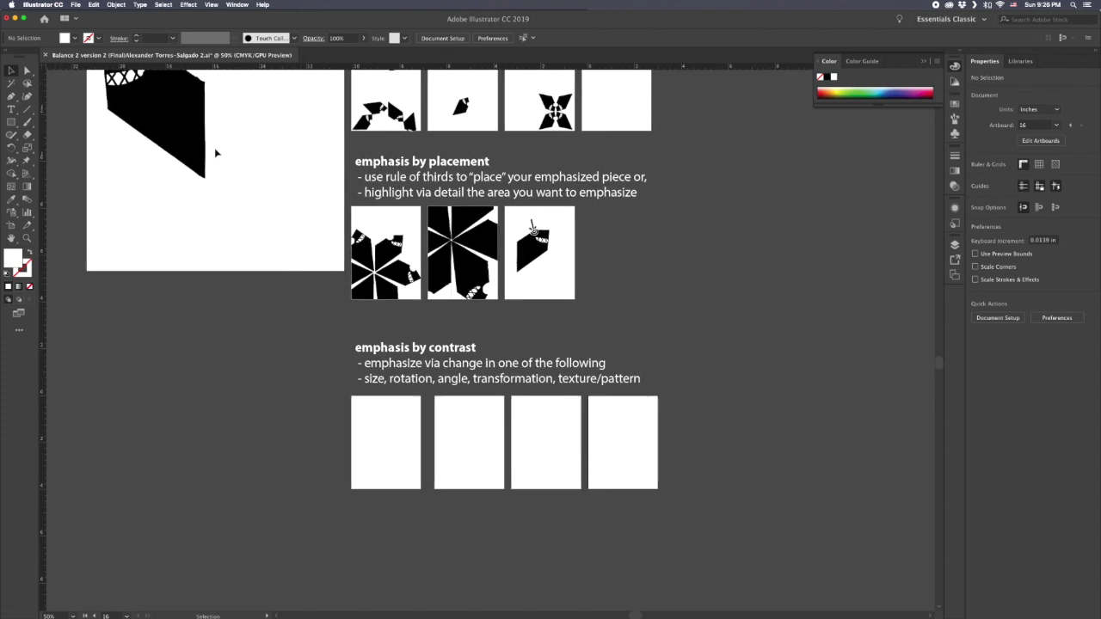
drag(192, 127, 416, 487)
scroll(393, 445, up, 1)
scroll(395, 445, up, 4)
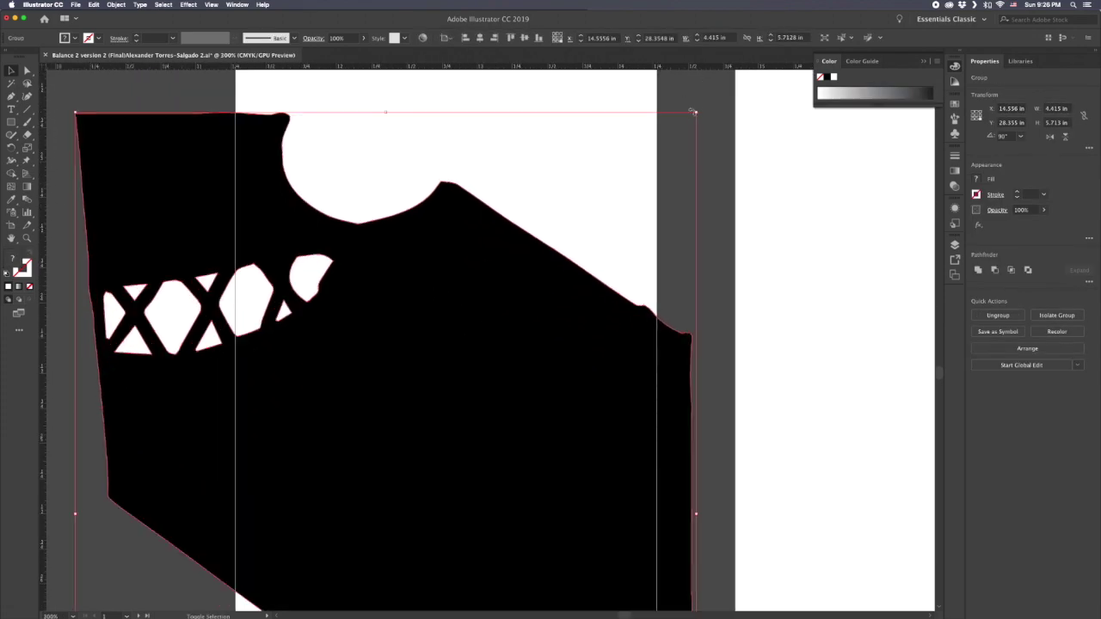
drag(694, 112, 453, 350)
drag(499, 447, 545, 339)
scroll(509, 348, down, 2)
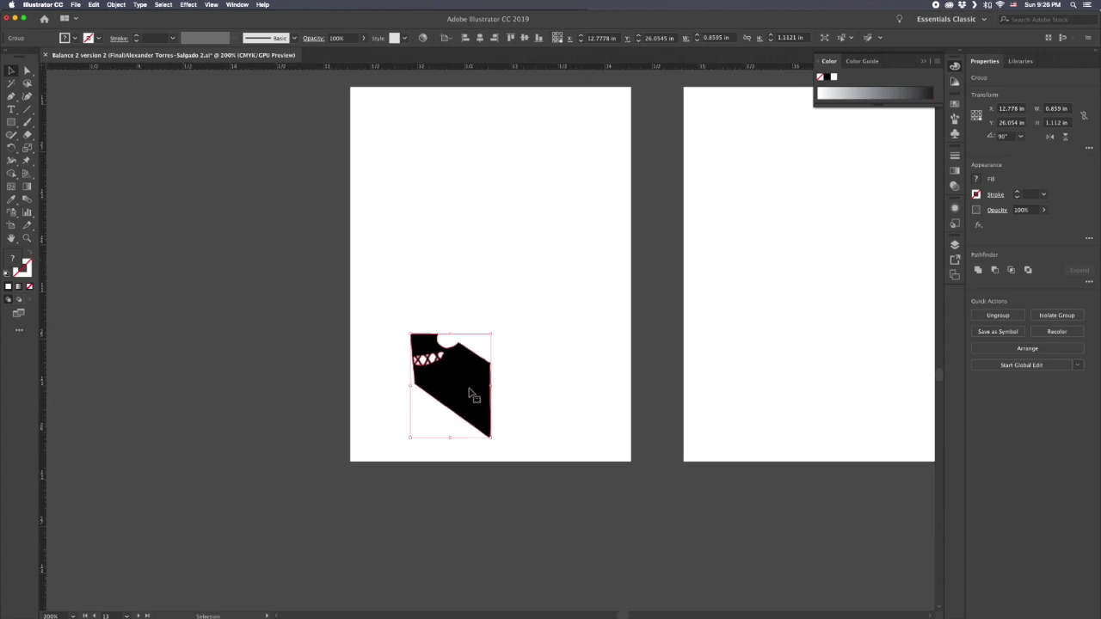
Step: Duplicate the small shape into a row of three, and repeat that row upward to fill the first artboard with four rows
drag(490, 398, 507, 419)
key(super+d)
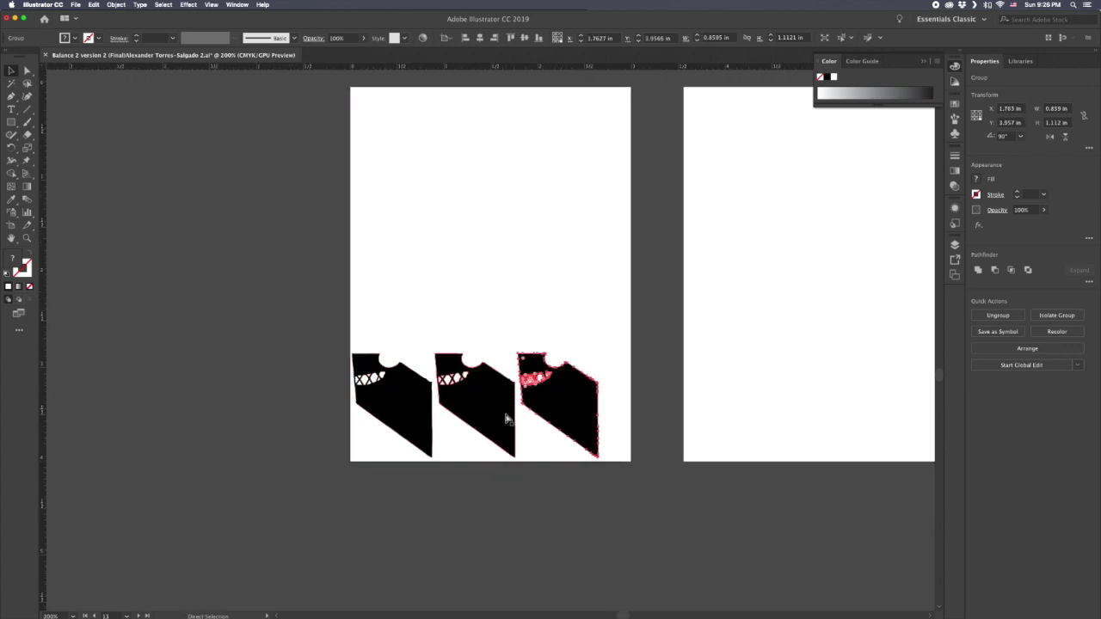
drag(343, 374, 584, 330)
key(super+d)
key(super+d)
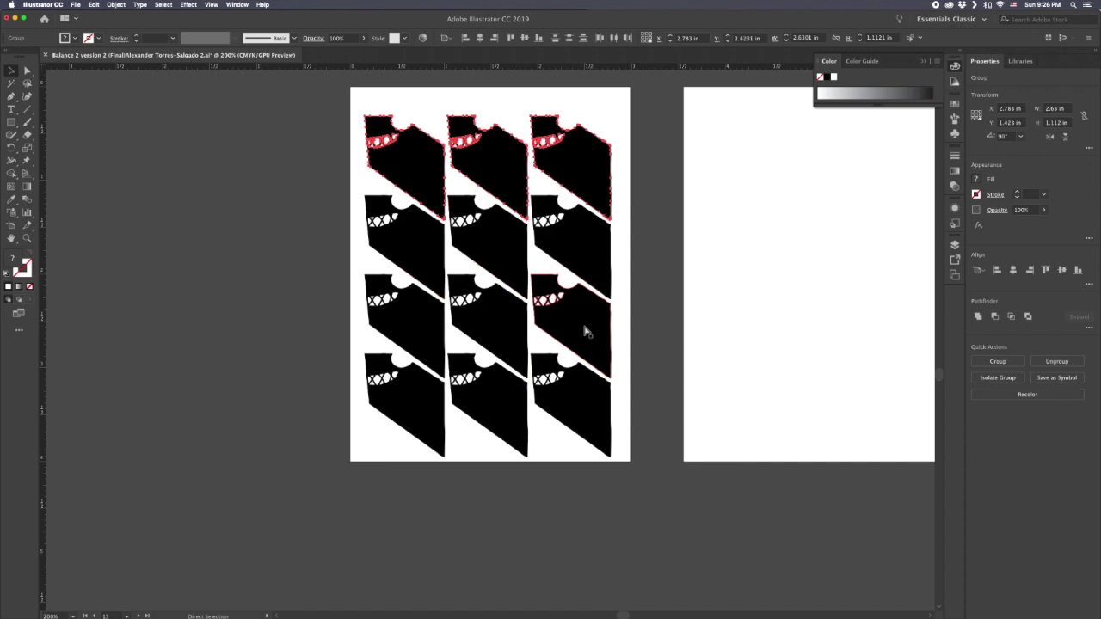
click(669, 233)
Step: Give the last shape in the grid's upper row the default white fill and 1 pt black stroke
click(590, 168)
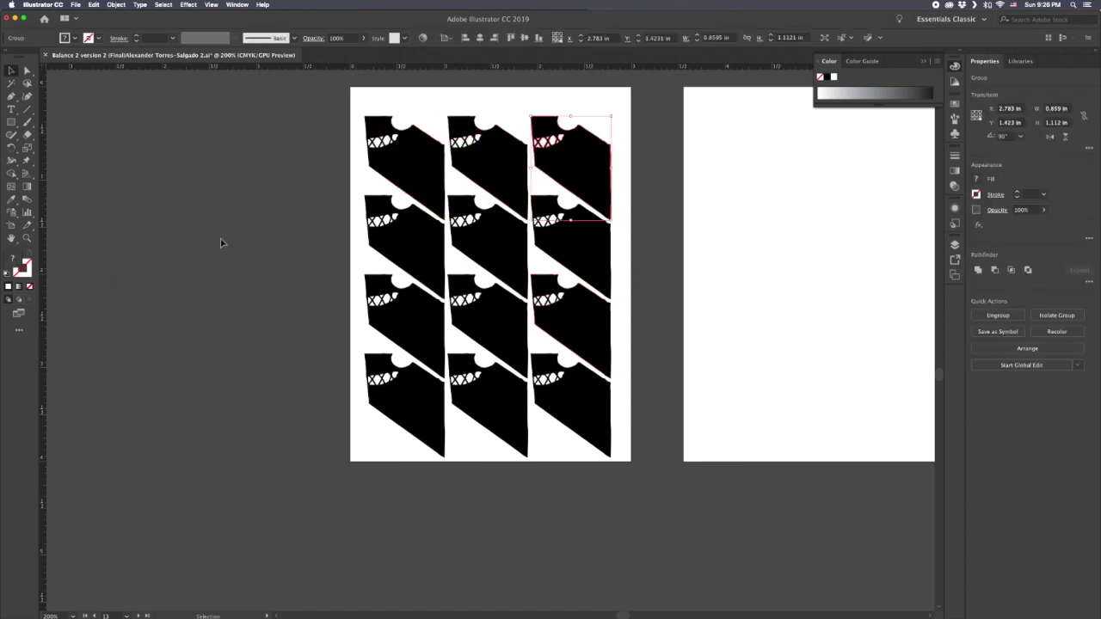
scroll(568, 151, up, 3)
scroll(568, 151, down, 2)
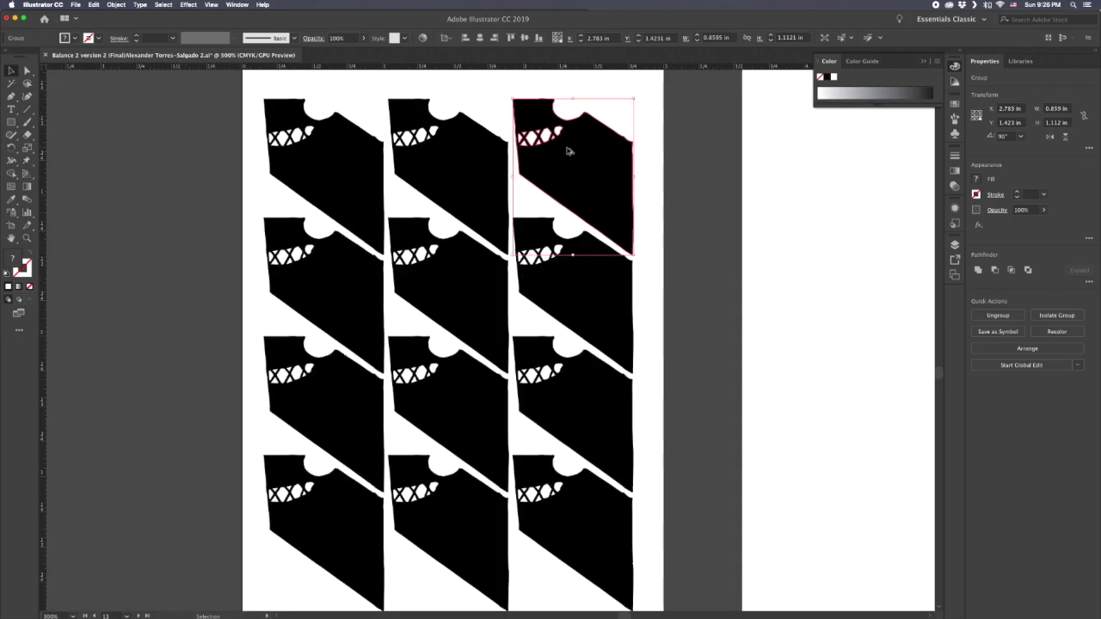
key(d)
click(110, 265)
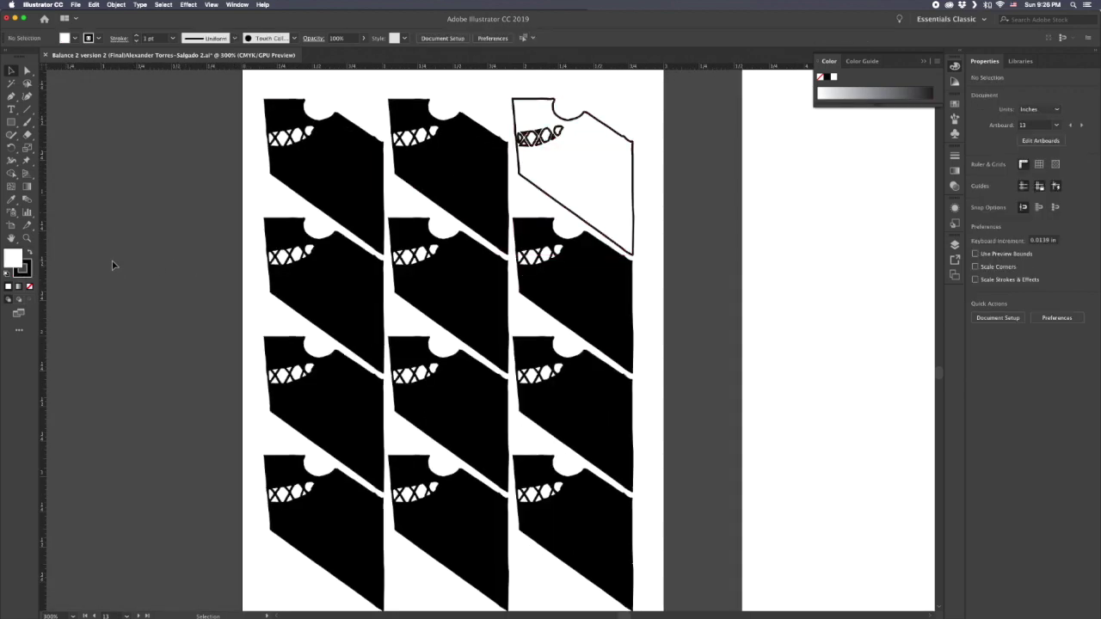
scroll(116, 265, down, 2)
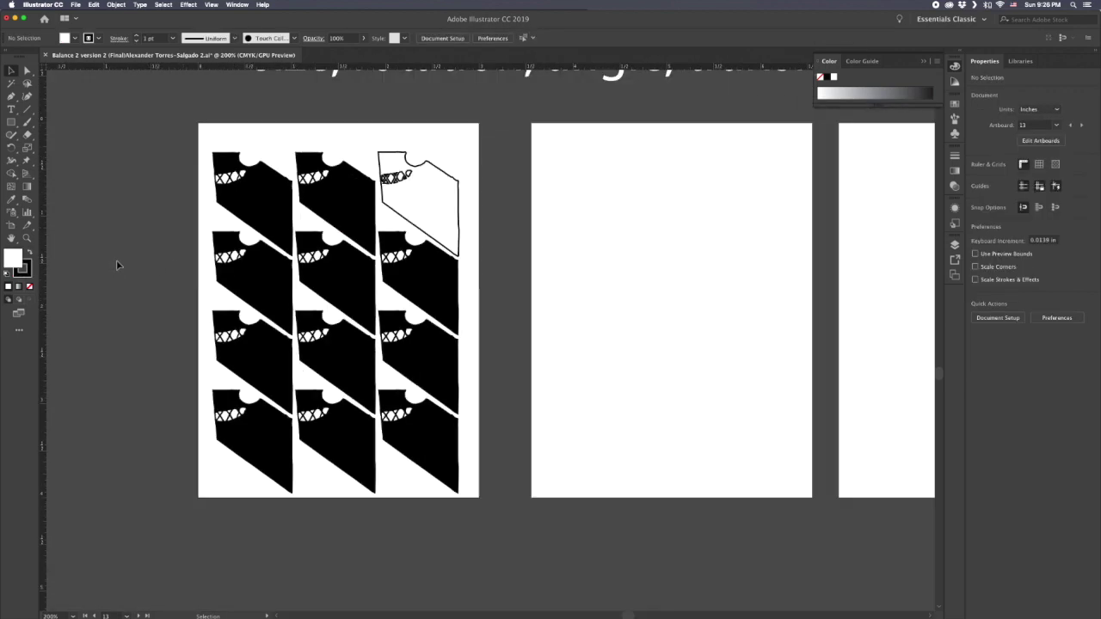
Step: Try the white shape without a stroke, and undo the stroke removal
click(413, 182)
click(30, 286)
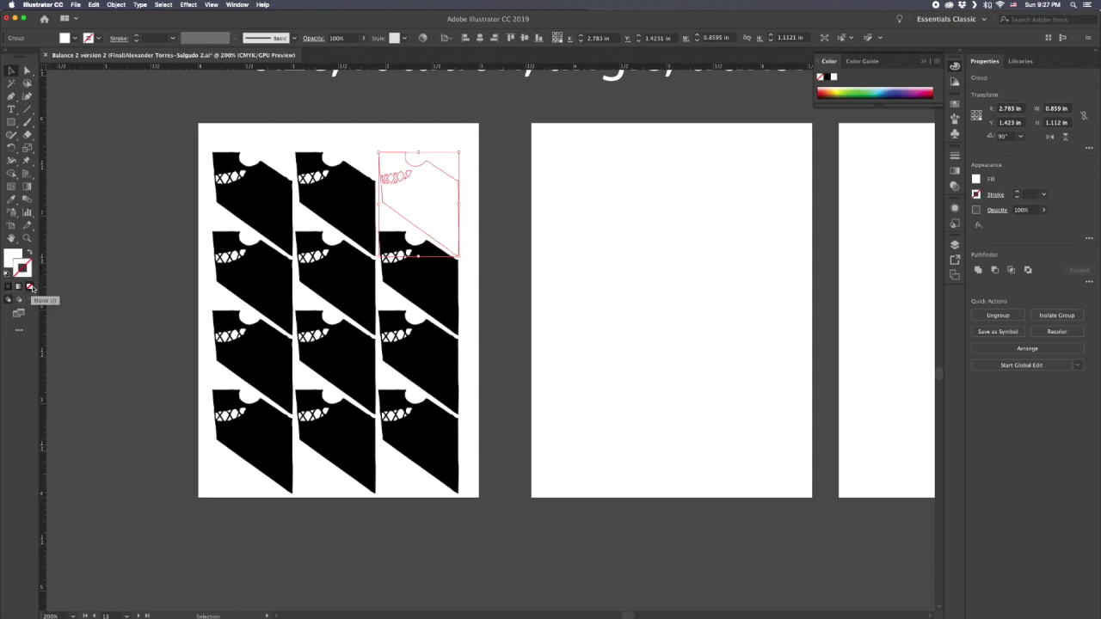
click(29, 254)
click(7, 274)
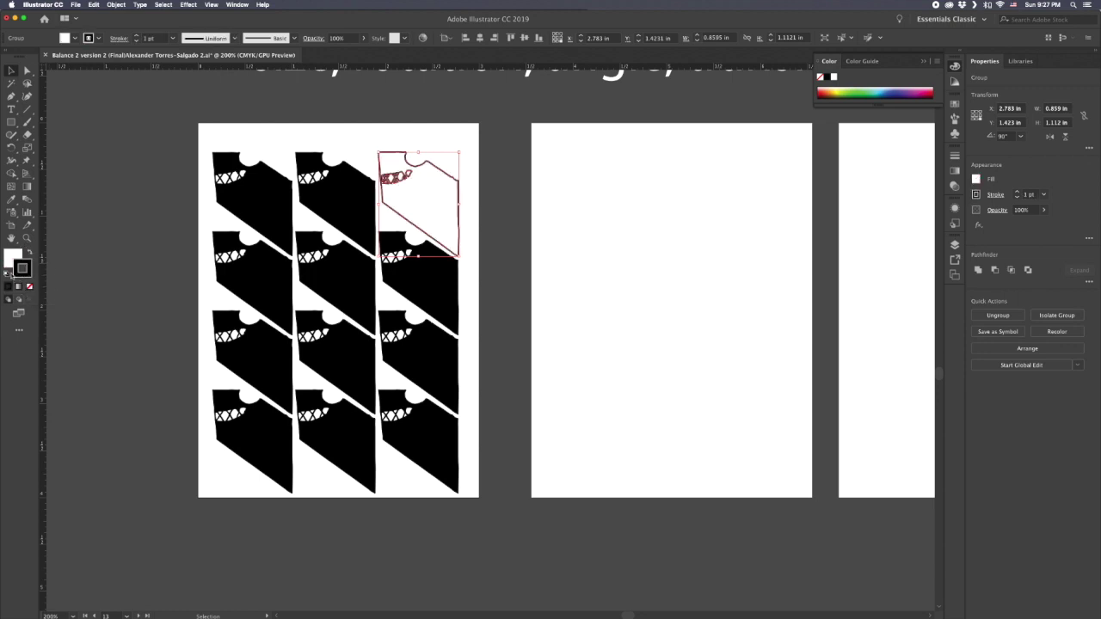
click(30, 287)
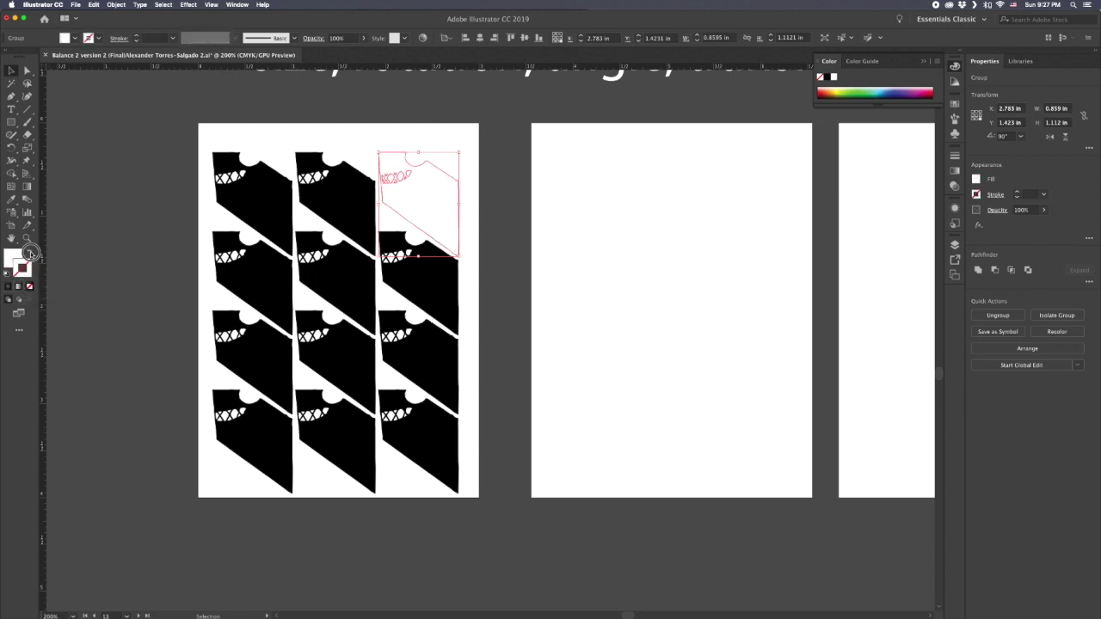
key(super+z)
click(94, 255)
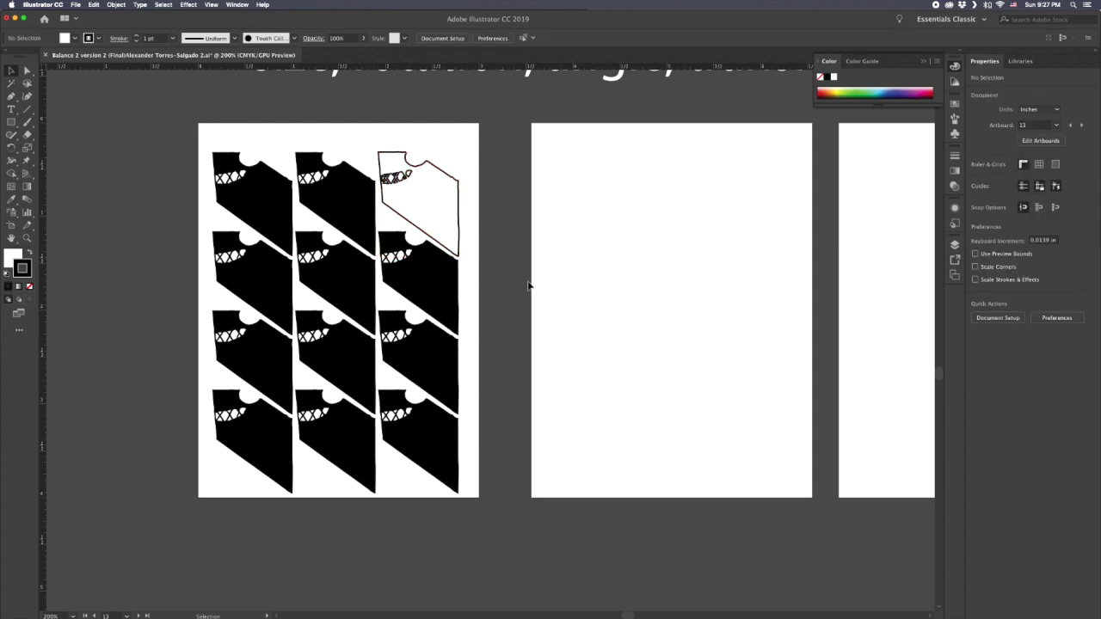
Step: Copy the black shape to the second artboard, enlarge it, and duplicate it into a grid of two columns and three rows
scroll(528, 285, down, 1)
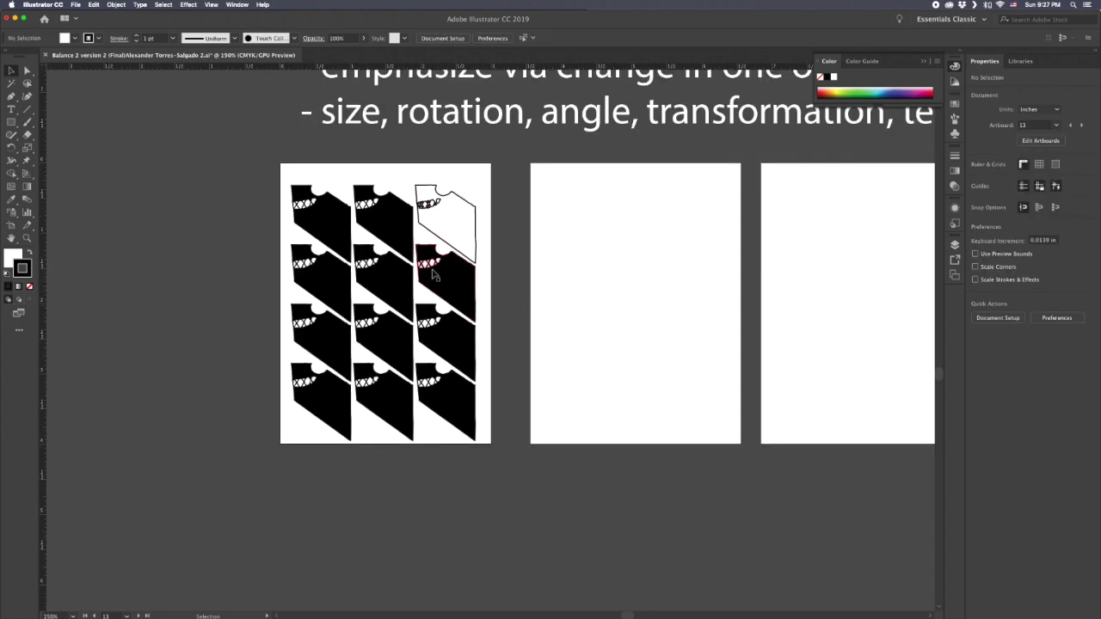
drag(301, 201, 703, 339)
shift+click(551, 212)
key(ctrl+d)
click(737, 319)
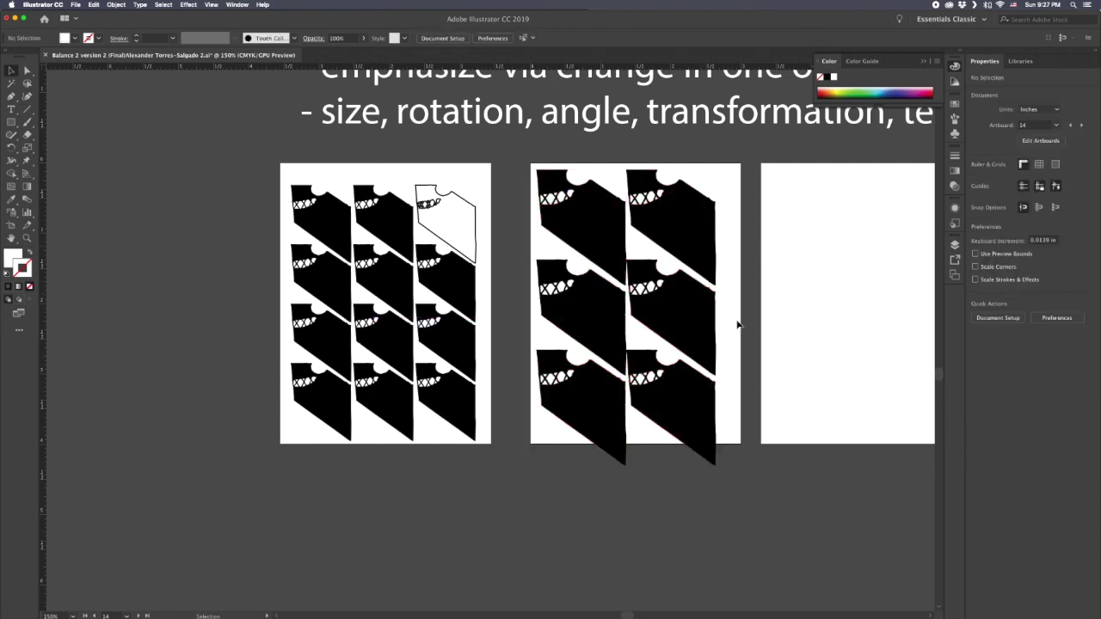
Step: Nudge the six-shape grid left and up on the second artboard and enlarge it to about 2.69 by 4.44 in
drag(526, 191, 707, 407)
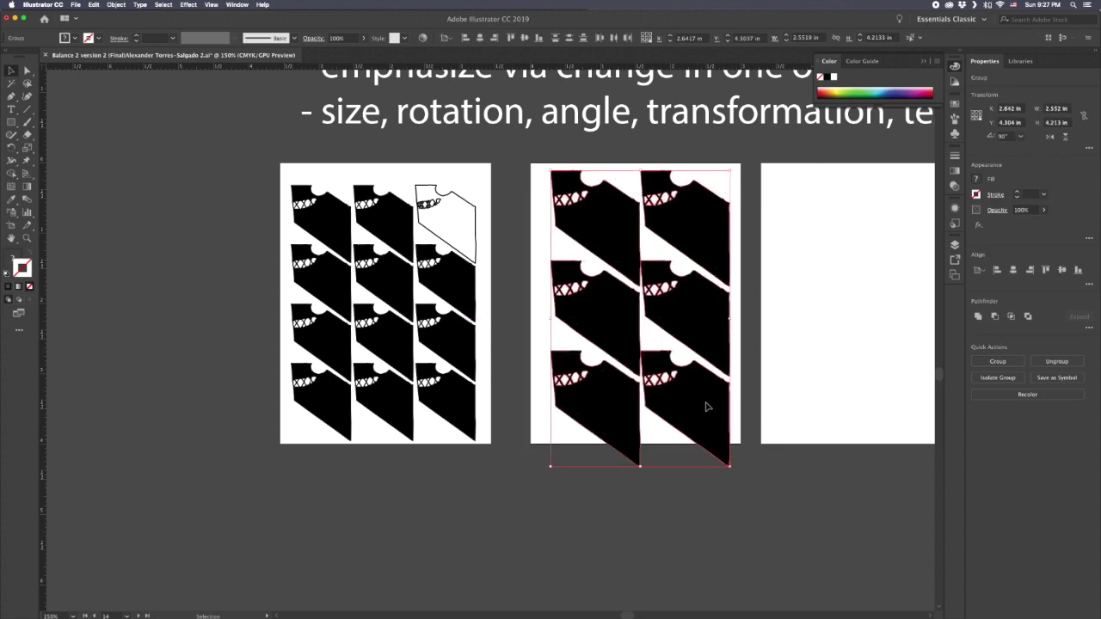
key(Left)
key(Left)
key(Left)
key(Left)
key(Left)
key(Left)
key(Left)
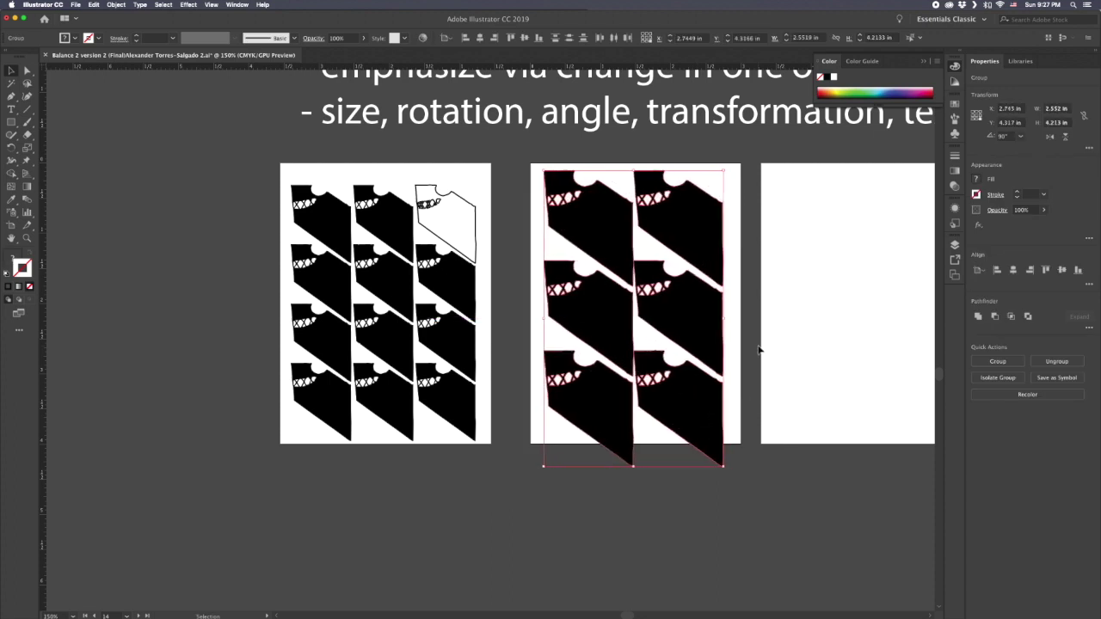
key(Up)
key(Up)
key(Up)
key(Up)
key(Up)
key(Up)
key(Up)
key(Up)
key(Up)
key(Up)
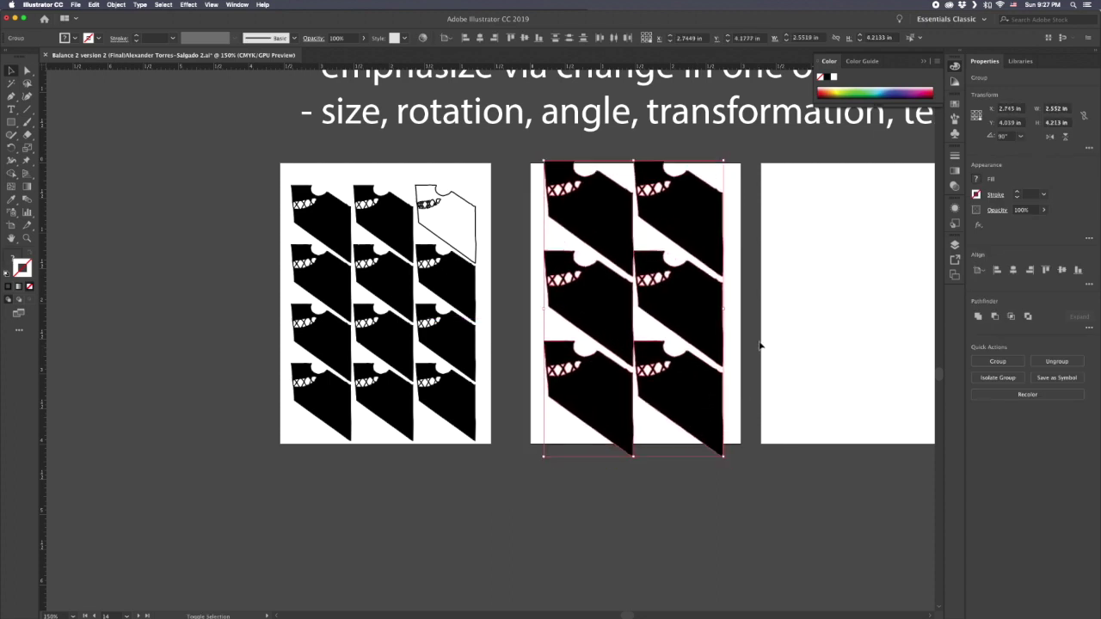
mouse_move(714, 459)
mouse_down()
mouse_move(742, 463)
mouse_move(727, 465)
mouse_up()
Step: Draw a closed polygon with the Pen tool around the lattice cutouts of the second column's middle shape
click(698, 302)
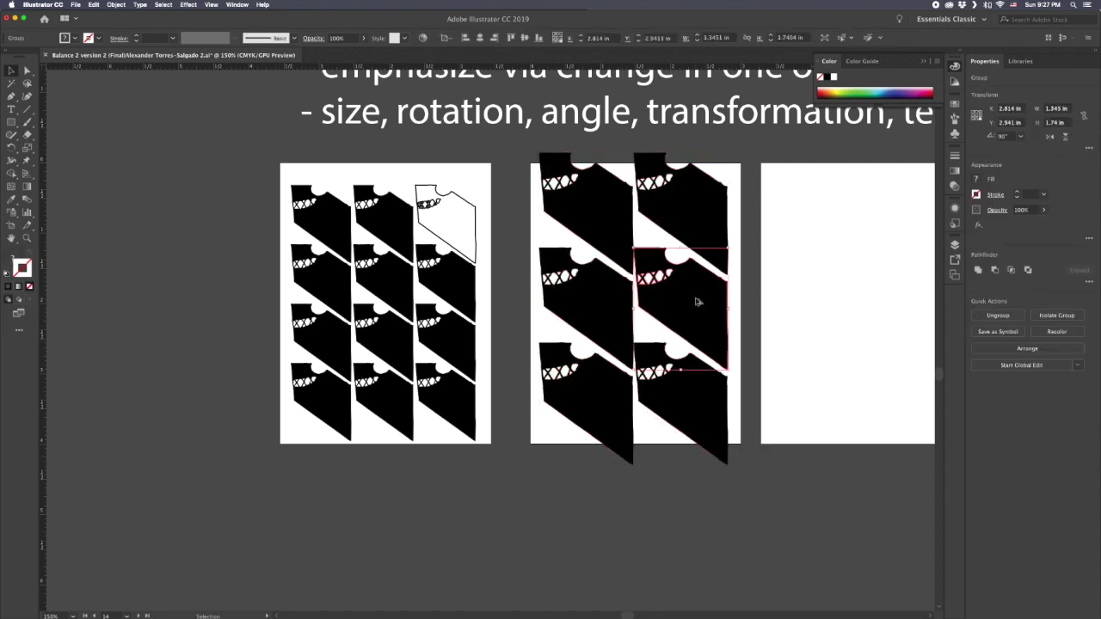
scroll(697, 302, up, 4)
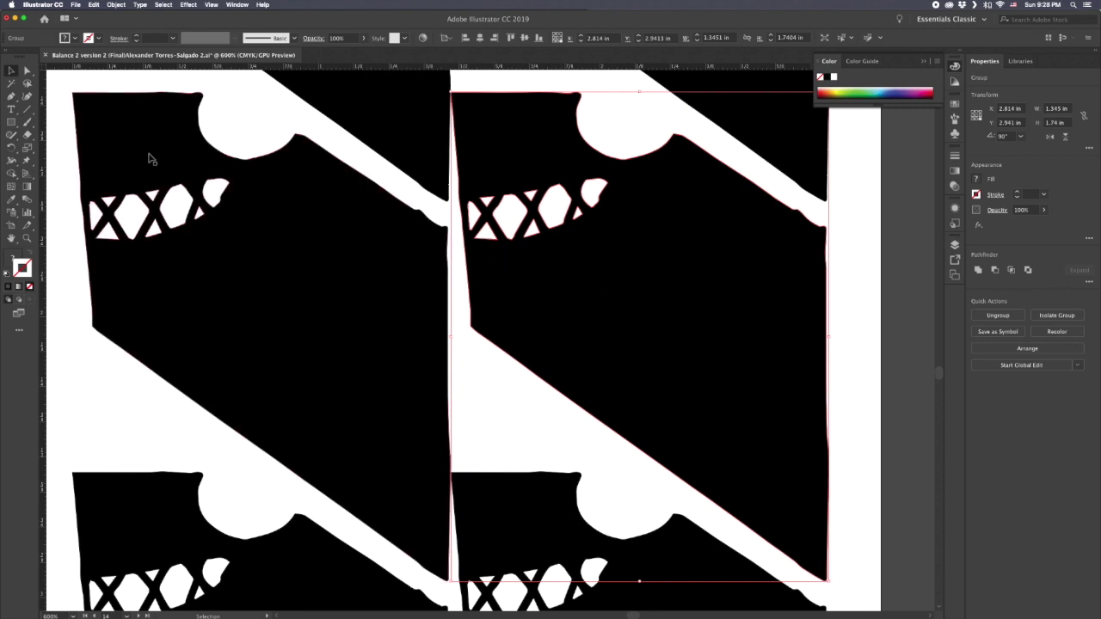
click(11, 96)
click(578, 169)
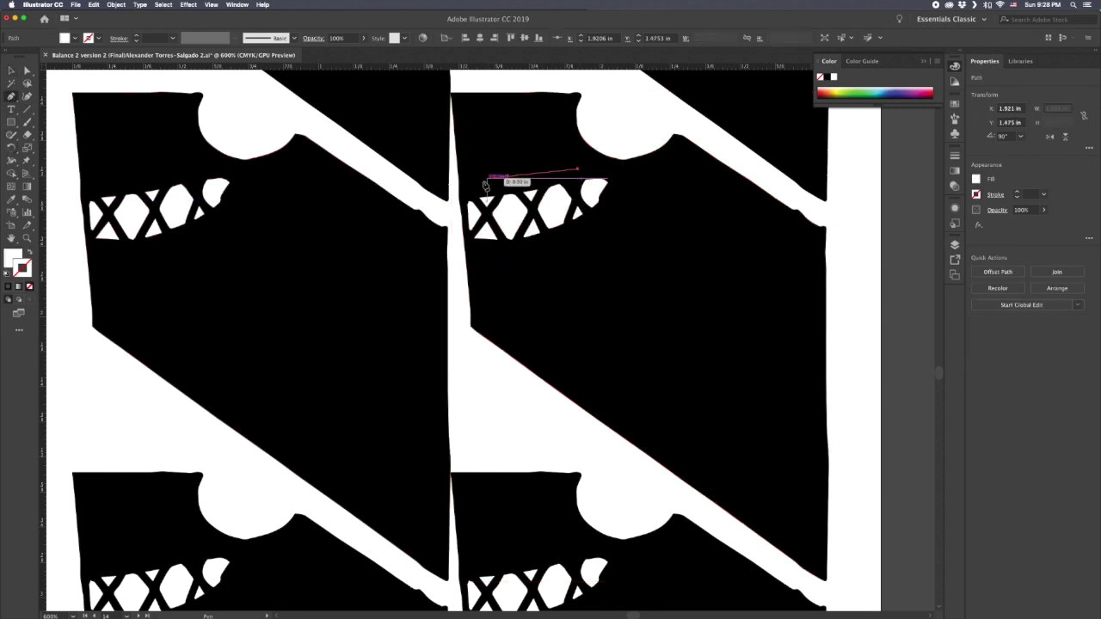
click(470, 183)
click(465, 245)
click(572, 250)
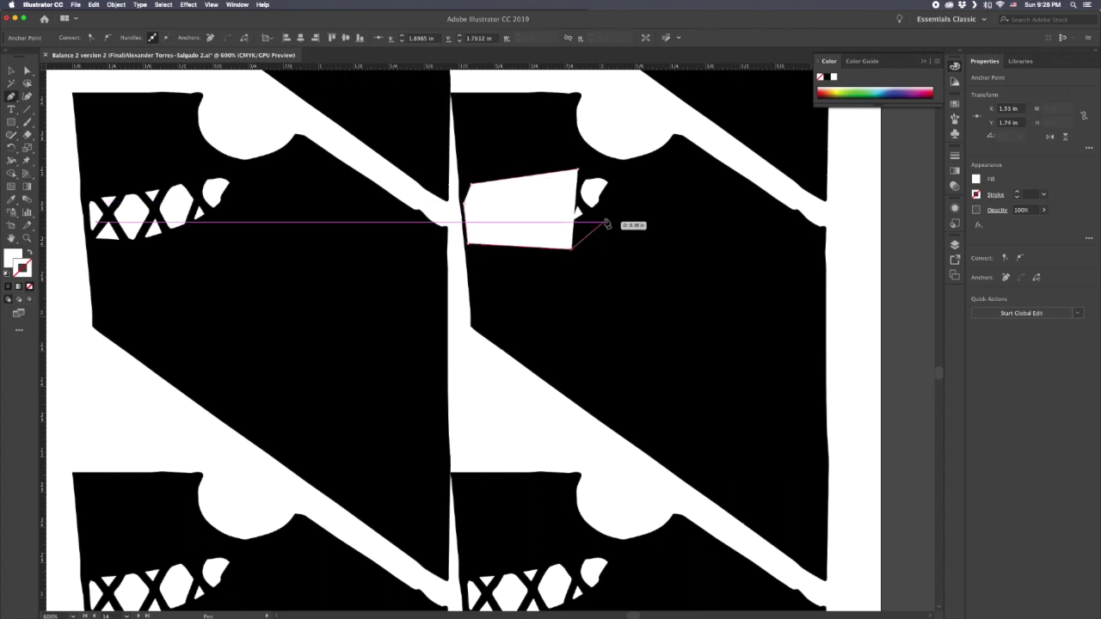
click(609, 216)
click(614, 183)
click(577, 170)
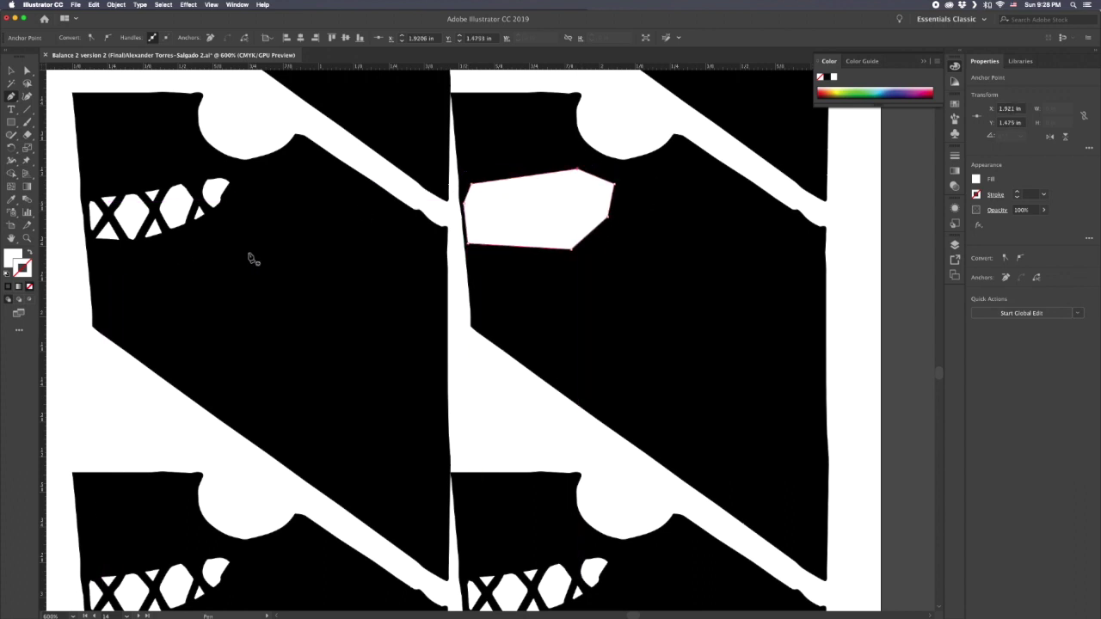
Step: Fill the polygon over the lattice with black and no stroke, deselect it, and check the covered area up close
click(29, 253)
click(29, 287)
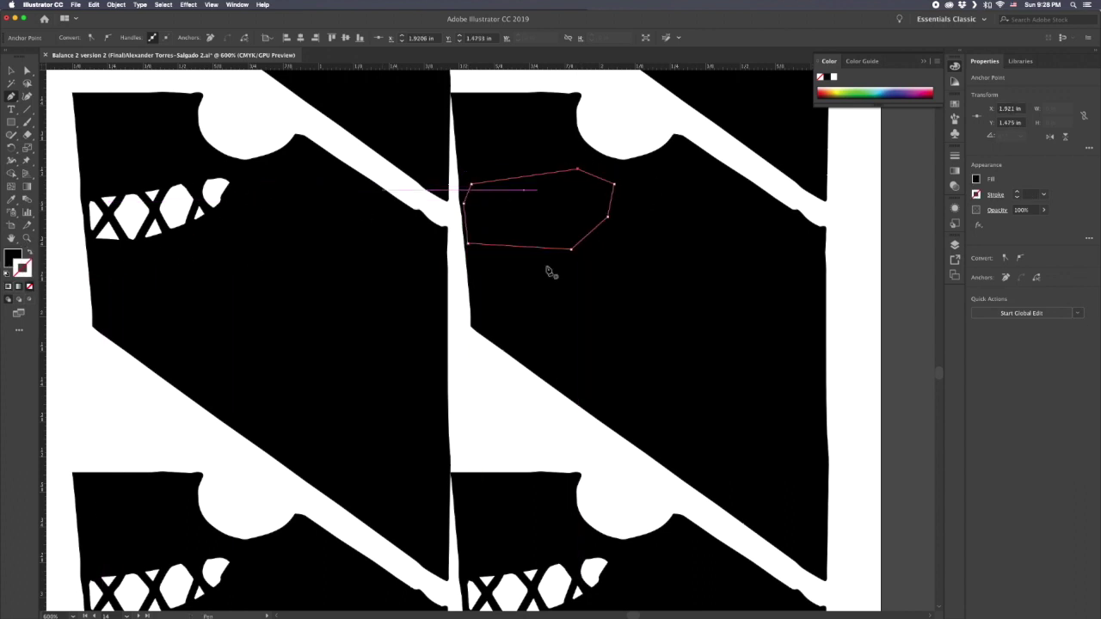
key(super+minus)
key(super+minus)
key(super+minus)
click(12, 74)
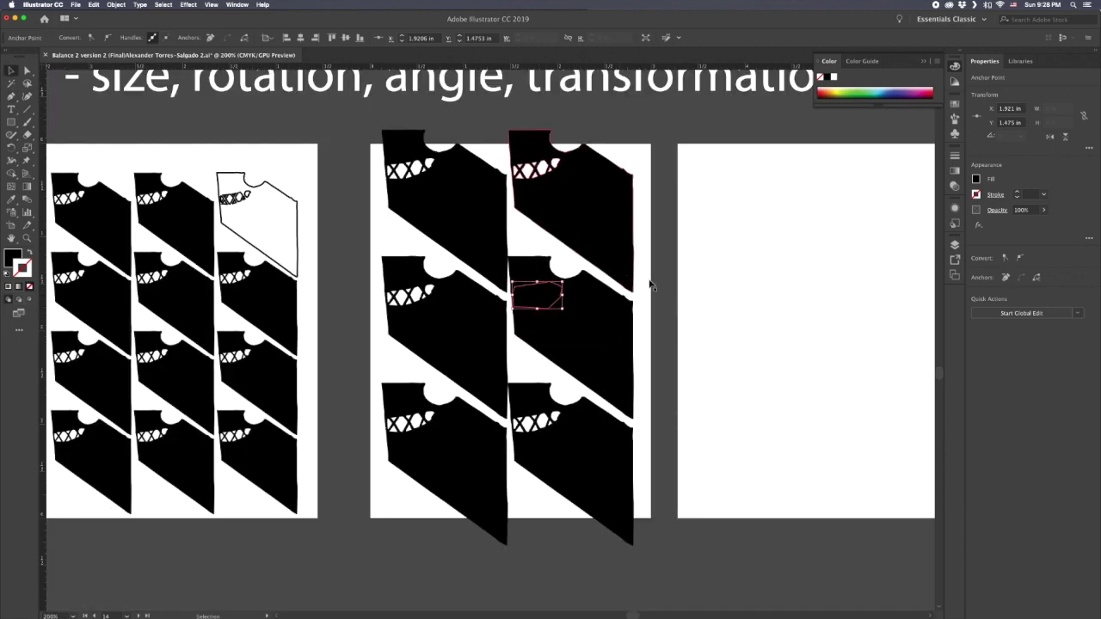
click(656, 331)
key(super+plus)
key(super+plus)
key(super+plus)
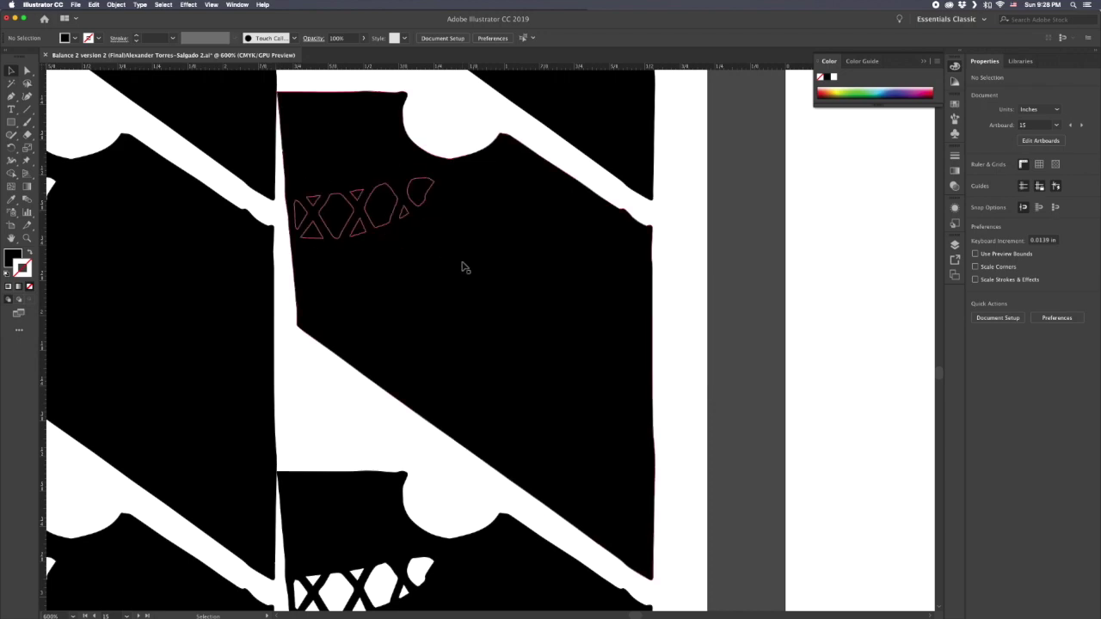
Step: Copy the whole six-shape grid, including the covering polygon, from the second artboard onto the third artboard
key(super+minus)
key(super+minus)
key(super+minus)
key(super+minus)
key(super+minus)
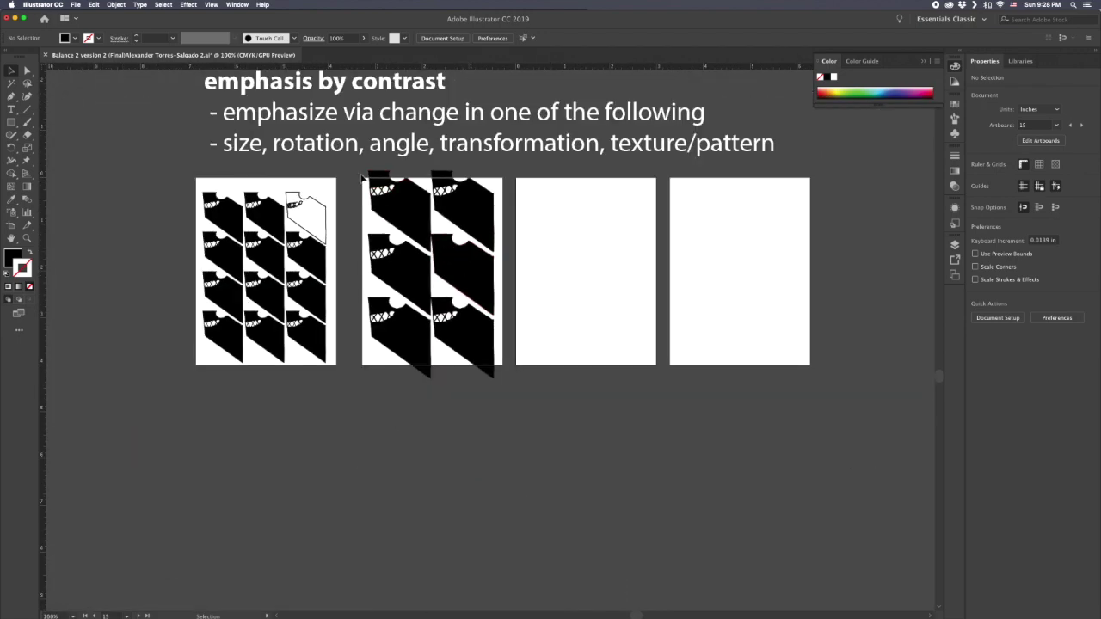
drag(361, 177, 489, 381)
drag(479, 337, 634, 336)
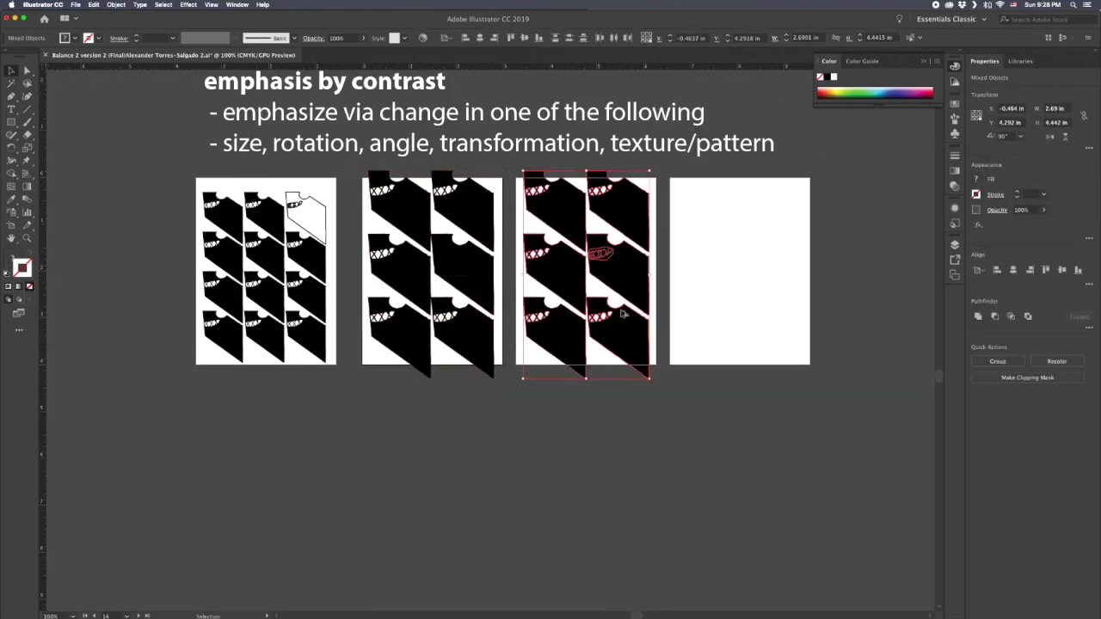
Step: Draw a closed Pen tool outline inset within the second column's middle shape on the third artboard, following its contour
key(super+plus)
key(super+plus)
key(super+plus)
key(super+plus)
click(727, 260)
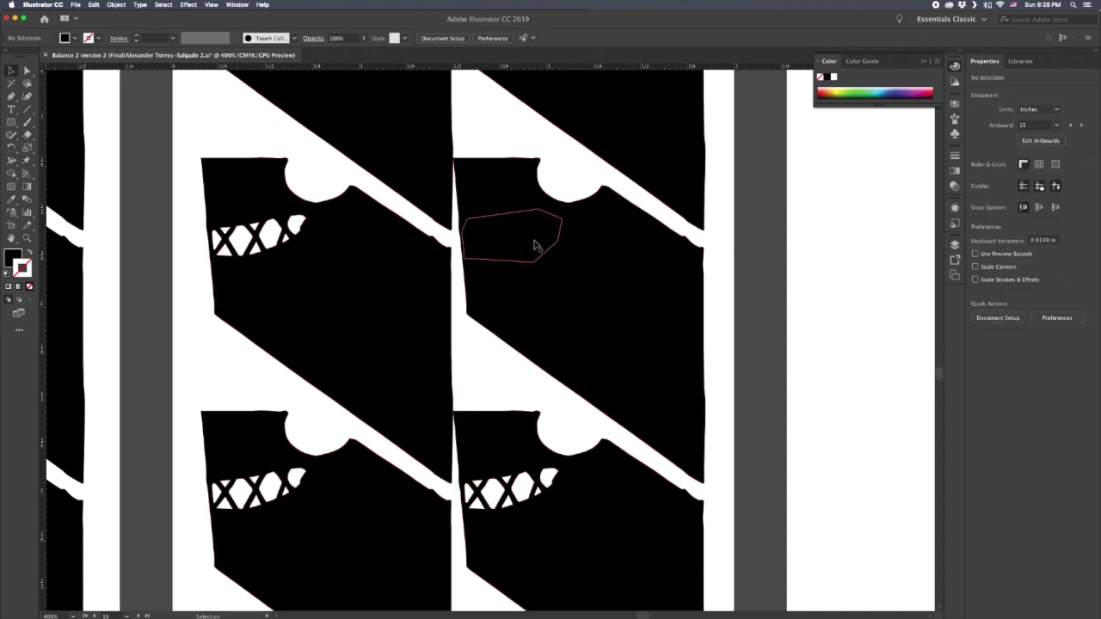
key(p)
click(465, 175)
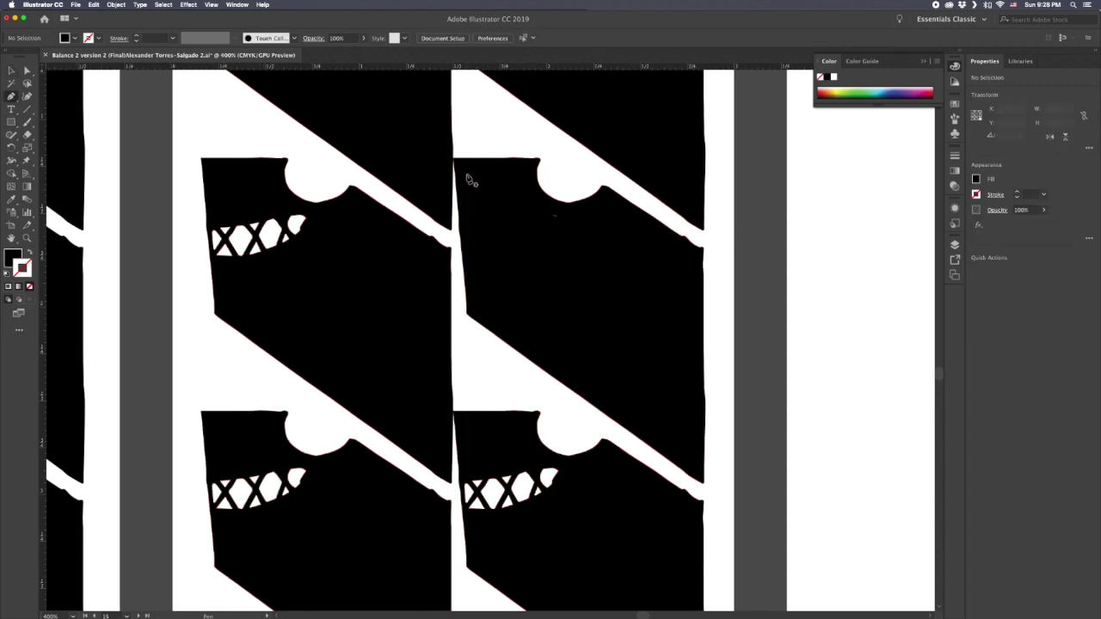
click(528, 172)
mouse_move(528, 211)
mouse_down()
mouse_move(540, 230)
mouse_move(535, 222)
mouse_up()
drag(607, 203, 632, 219)
click(686, 258)
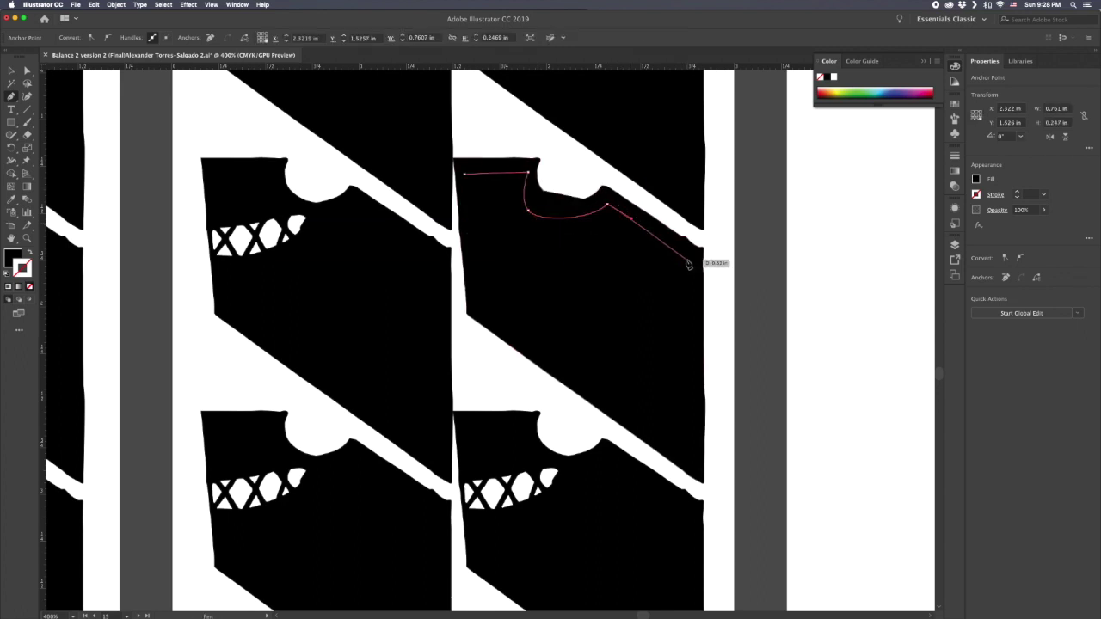
click(691, 450)
click(484, 299)
click(465, 177)
Step: Give the inset outline a white fill and a 1 pt black stroke
key(d)
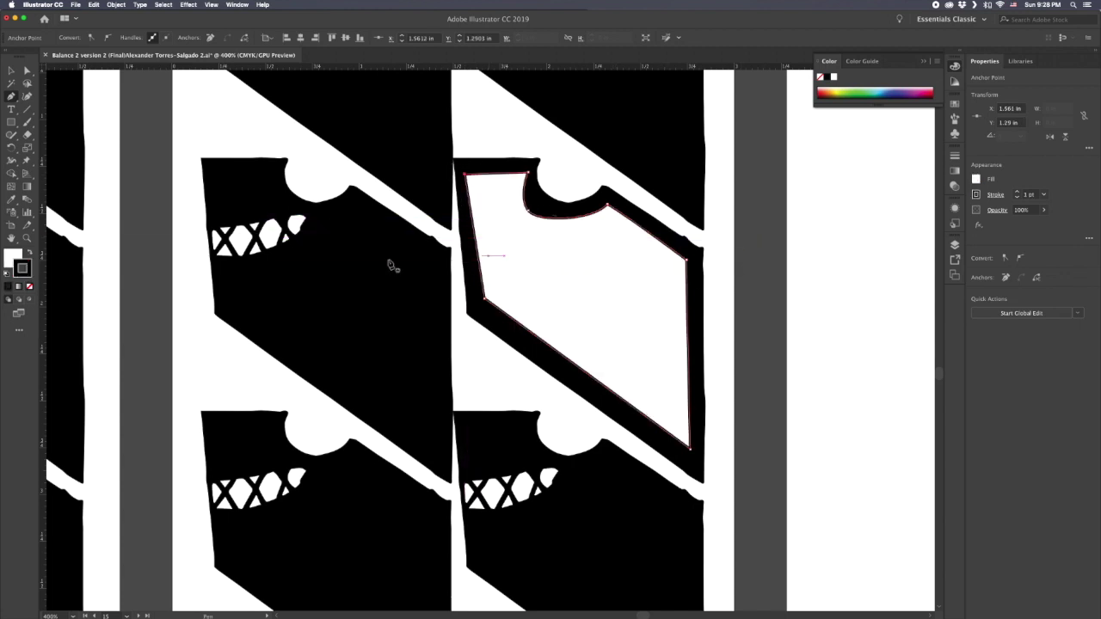
scroll(357, 267, down, 2)
click(11, 69)
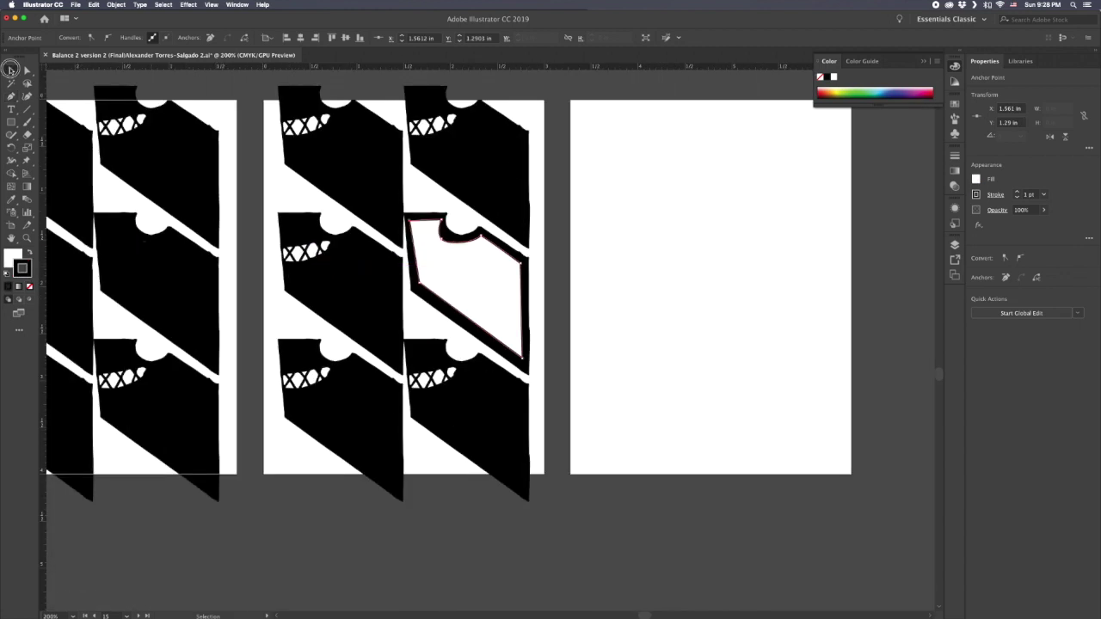
click(739, 266)
scroll(592, 350, down, 2)
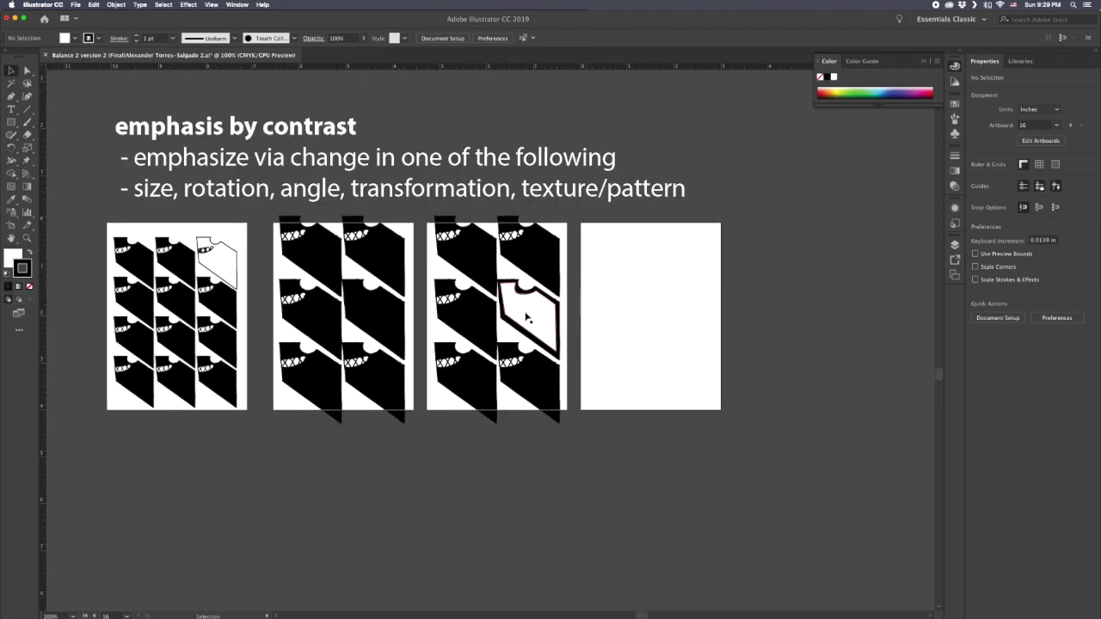
scroll(509, 303, up, 4)
click(561, 319)
scroll(562, 319, down, 4)
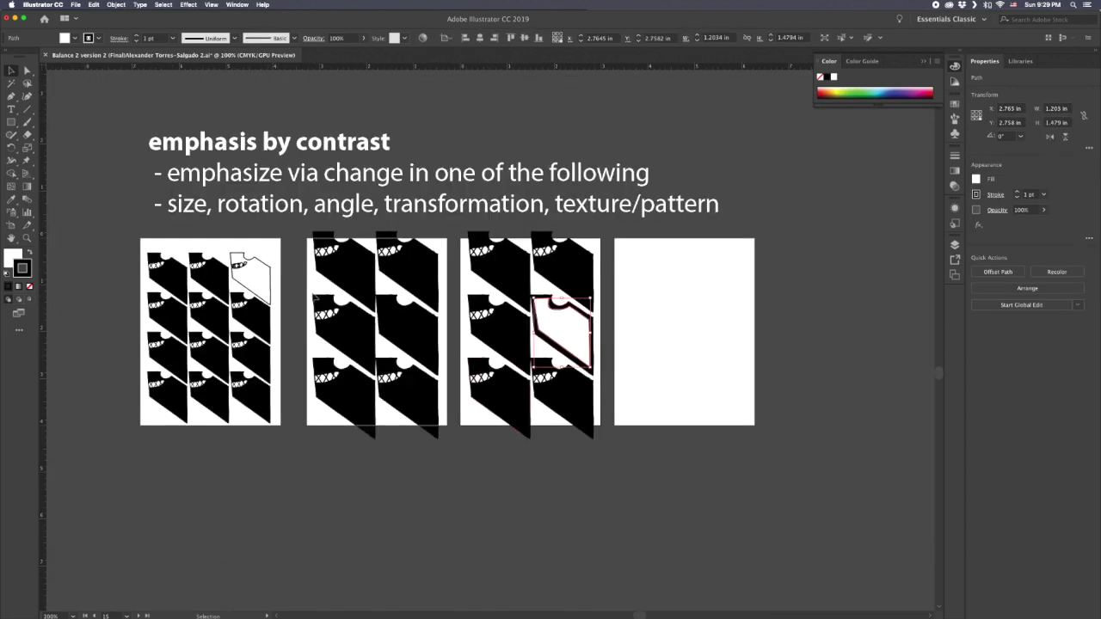
scroll(237, 292, up, 2)
scroll(236, 293, down, 2)
Step: Cover the first three artboards with copies of a 3 by 4 in rectangle filled purple without a stroke
key(m)
click(132, 273)
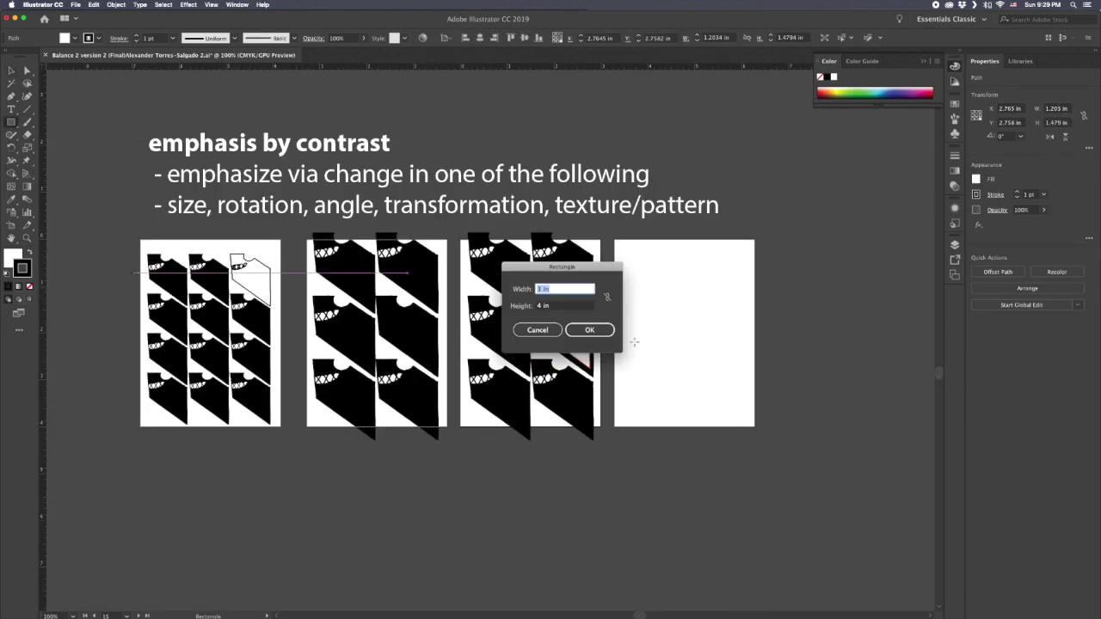
key(Return)
key(v)
drag(230, 331, 540, 285)
double_click(13, 258)
click(696, 254)
Step: Make a clipping mask from the rectangle and the shape grid on each of the third, second and first artboards
drag(579, 227, 540, 306)
right_click(540, 307)
click(572, 370)
drag(327, 457, 418, 303)
right_click(419, 303)
click(442, 368)
drag(172, 452, 248, 312)
right_click(249, 312)
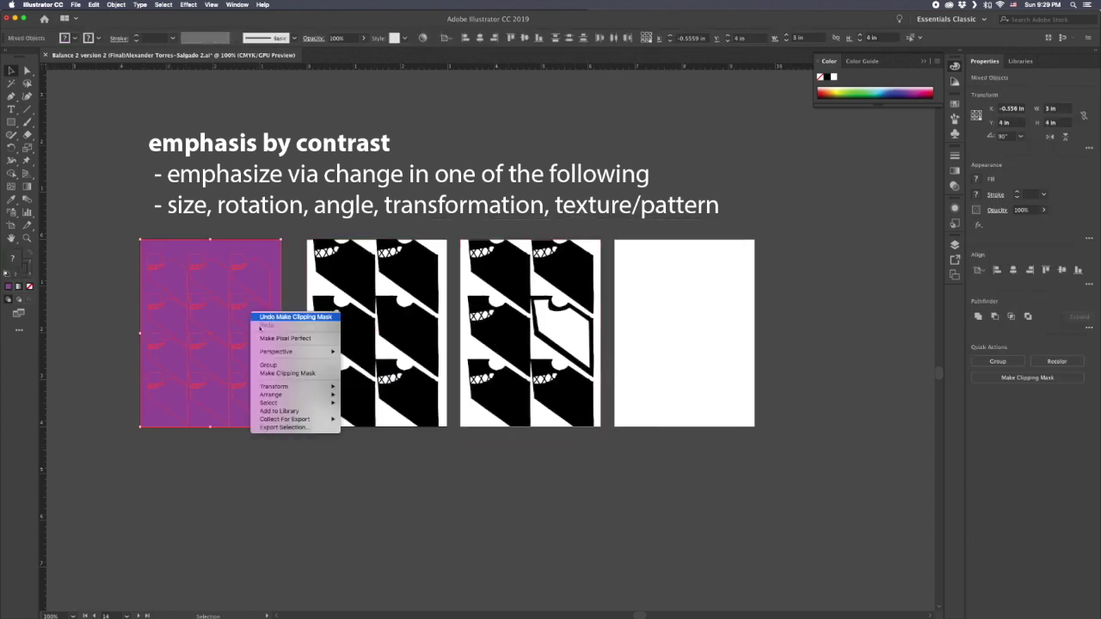
click(280, 375)
click(462, 481)
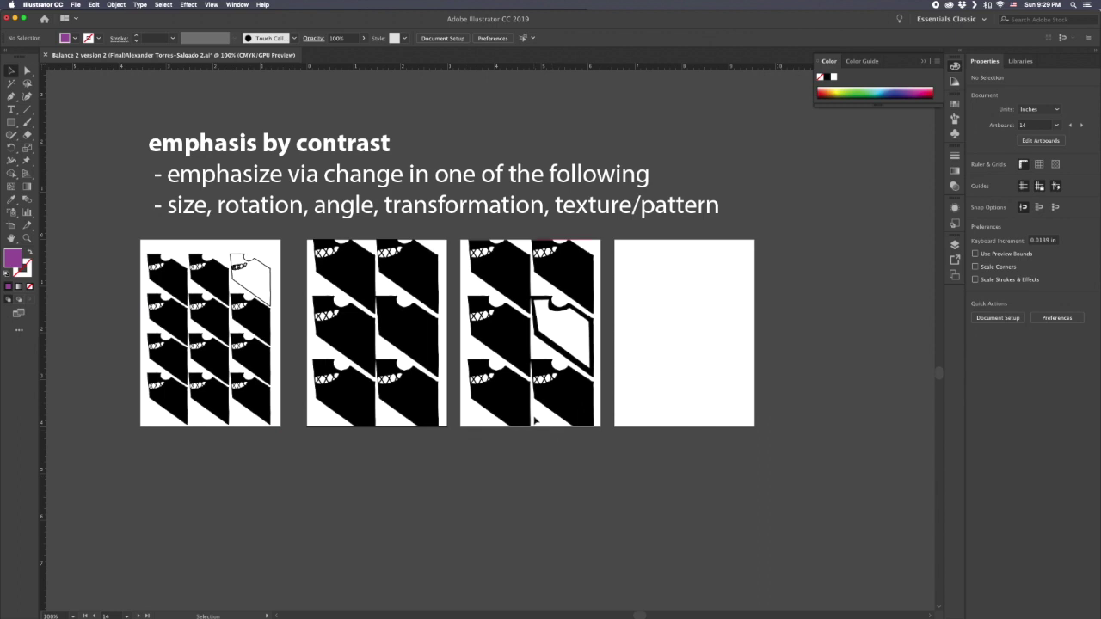
Step: Build a diagonal row of five counterclockwise-tilted copies of the first artboard's black shape on the fourth artboard
double_click(176, 284)
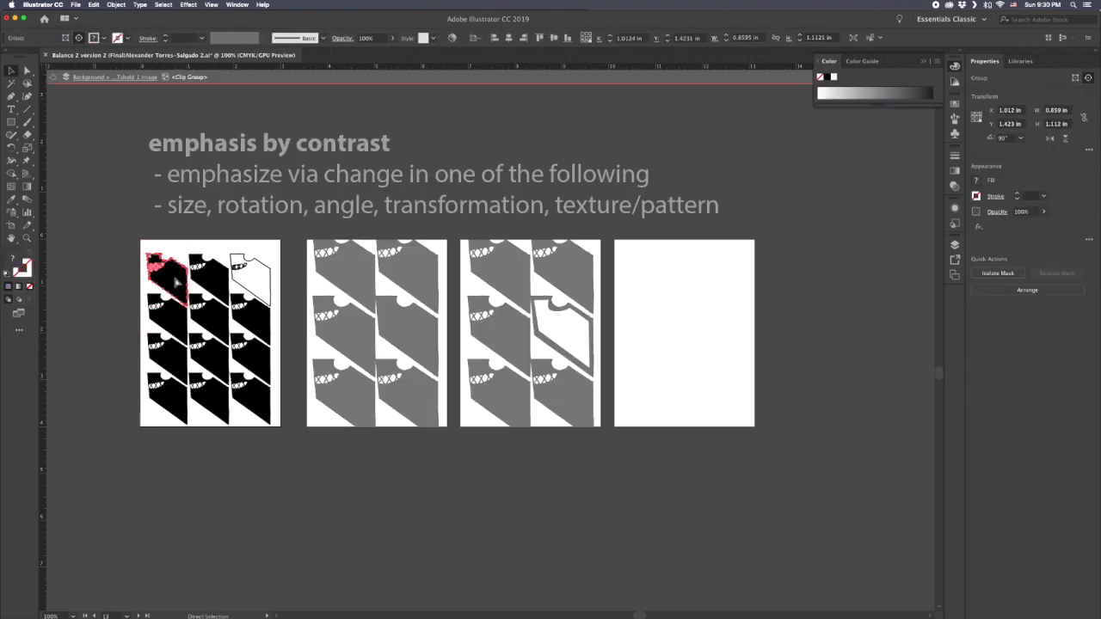
double_click(679, 301)
drag(486, 340, 714, 366)
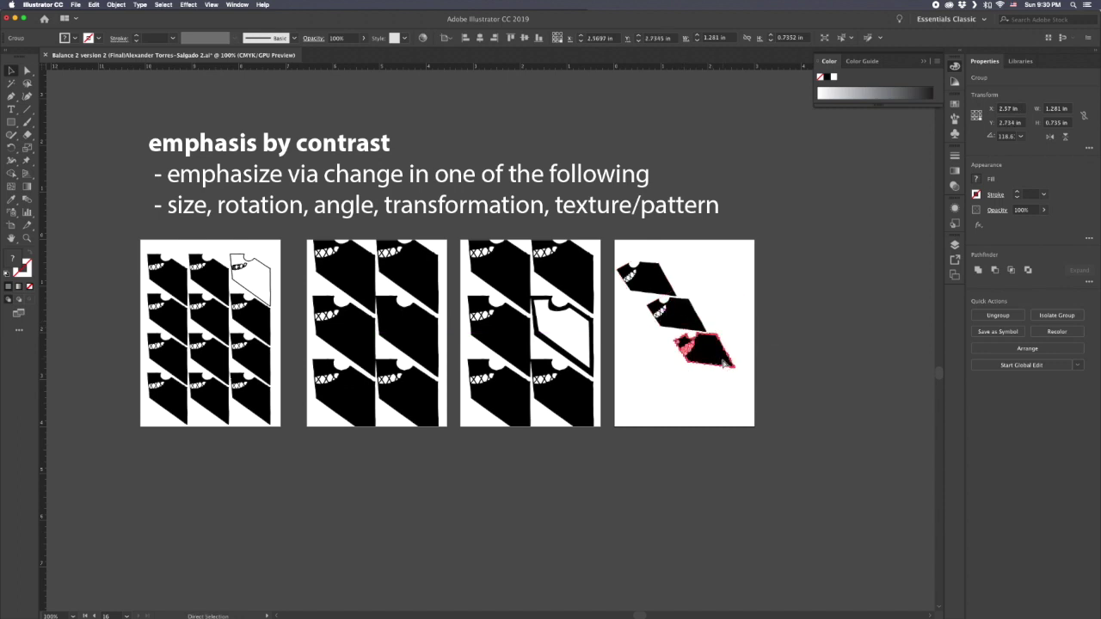
key(super+d)
key(super+d)
click(767, 371)
Step: Shift the diagonal row of five shapes up and left so it starts at the fourth artboard's upper-left corner
drag(648, 250, 776, 452)
click(807, 391)
key(super+z)
key(Delete)
key(super+z)
click(721, 343)
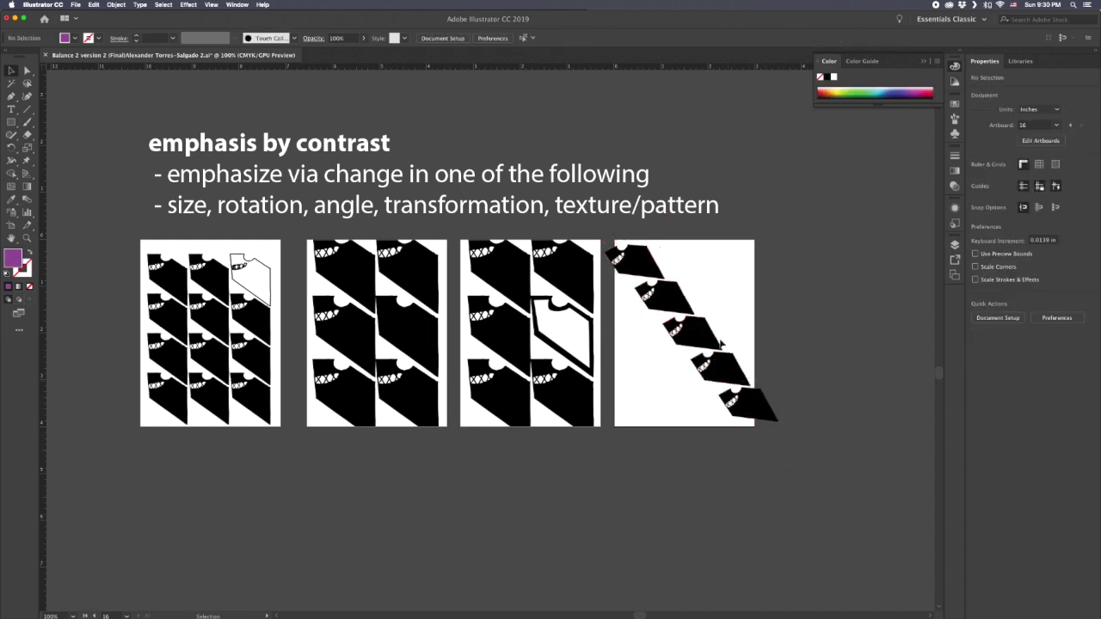
Step: Try shrinking and rotating the second shape of the diagonal row, and undo the change
mouse_move(668, 291)
mouse_down()
mouse_move(686, 317)
mouse_move(676, 299)
mouse_move(698, 282)
mouse_move(679, 294)
mouse_up()
click(711, 287)
click(659, 300)
click(715, 314)
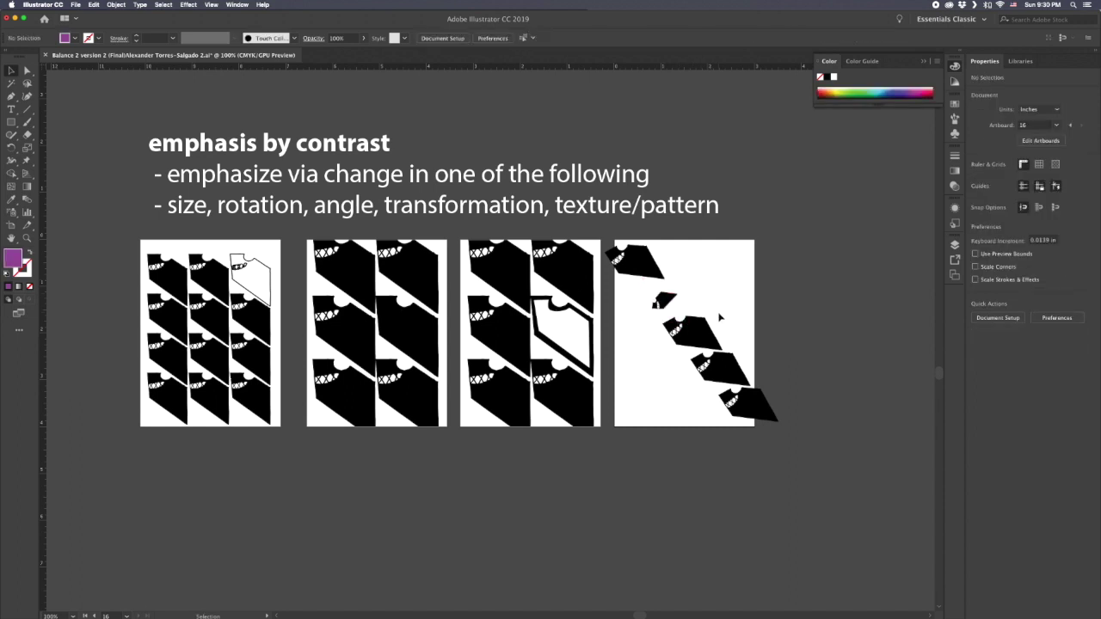
click(640, 263)
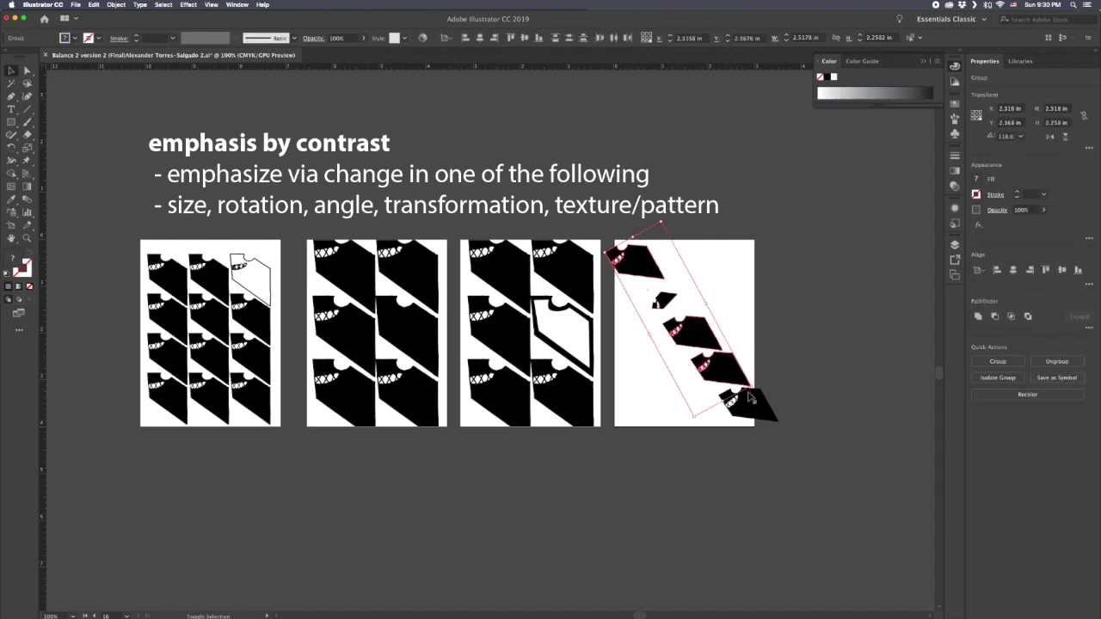
key(super+z)
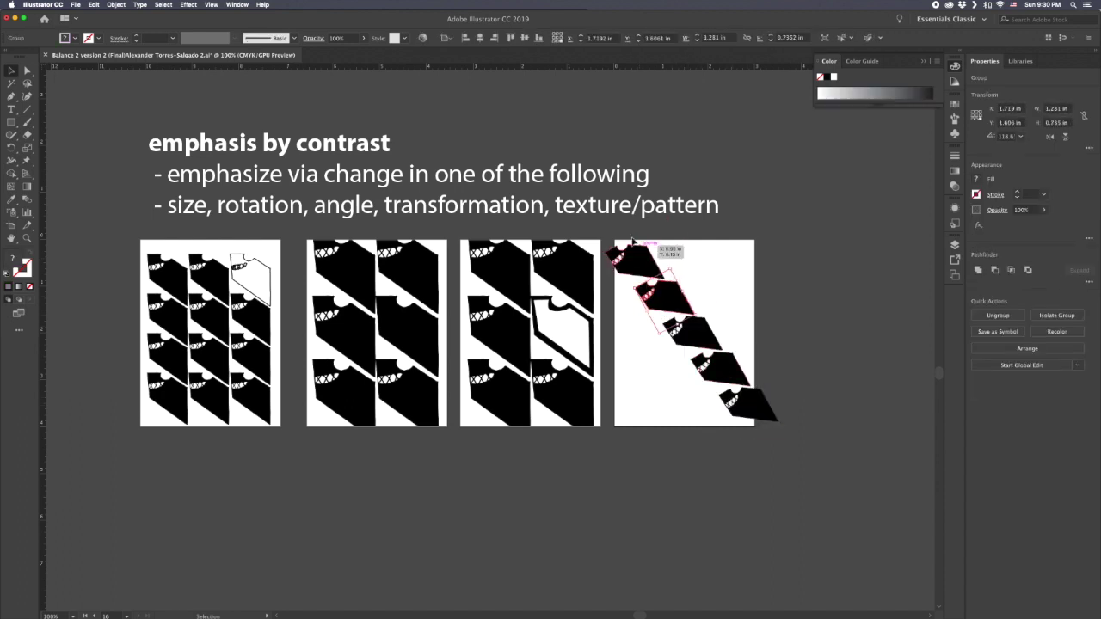
Step: Duplicate the diagonal row of five up and to the right, and rotate the duplicate row's third shape about half a turn
drag(621, 237, 804, 387)
click(821, 377)
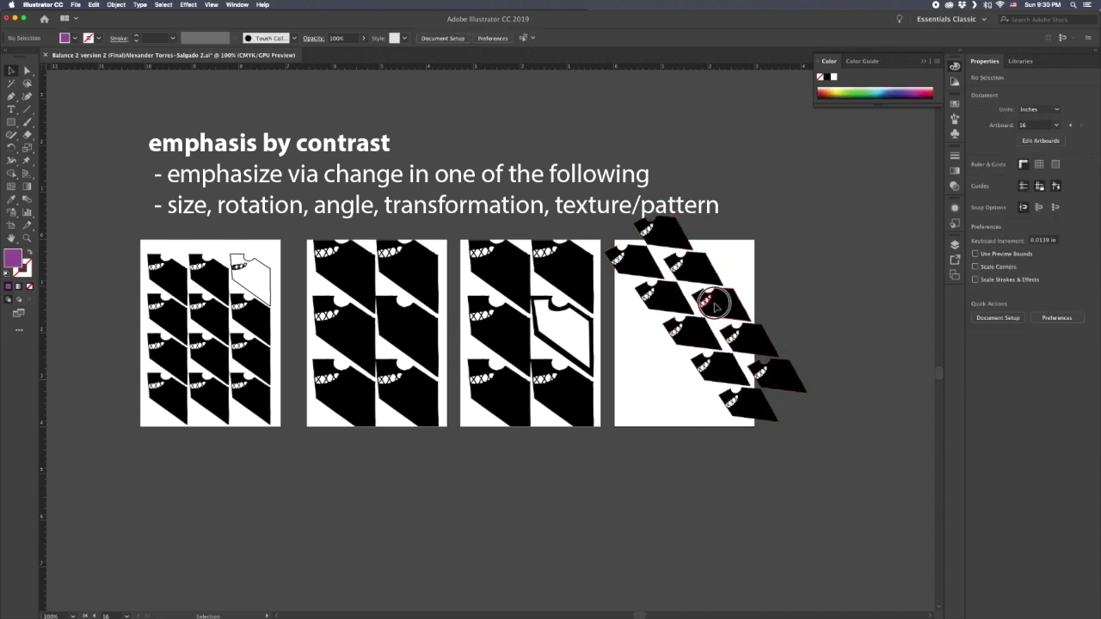
click(715, 305)
mouse_move(734, 312)
mouse_down()
mouse_move(770, 312)
mouse_move(741, 317)
mouse_up()
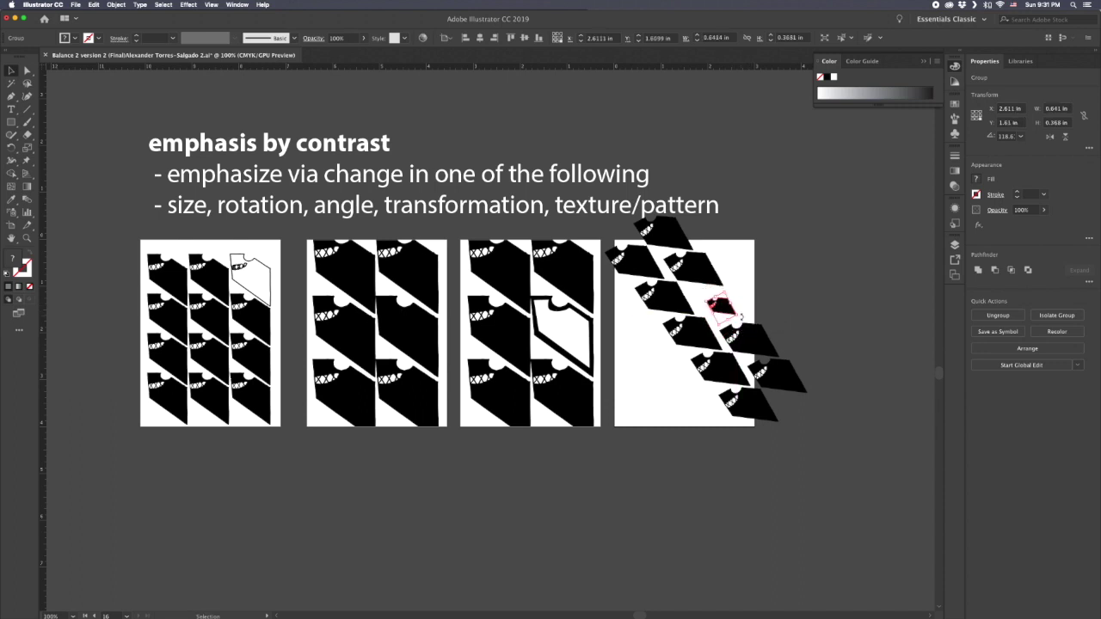
mouse_move(742, 316)
mouse_down()
mouse_move(737, 295)
mouse_move(737, 319)
mouse_move(722, 309)
mouse_up()
click(813, 301)
click(784, 307)
click(788, 305)
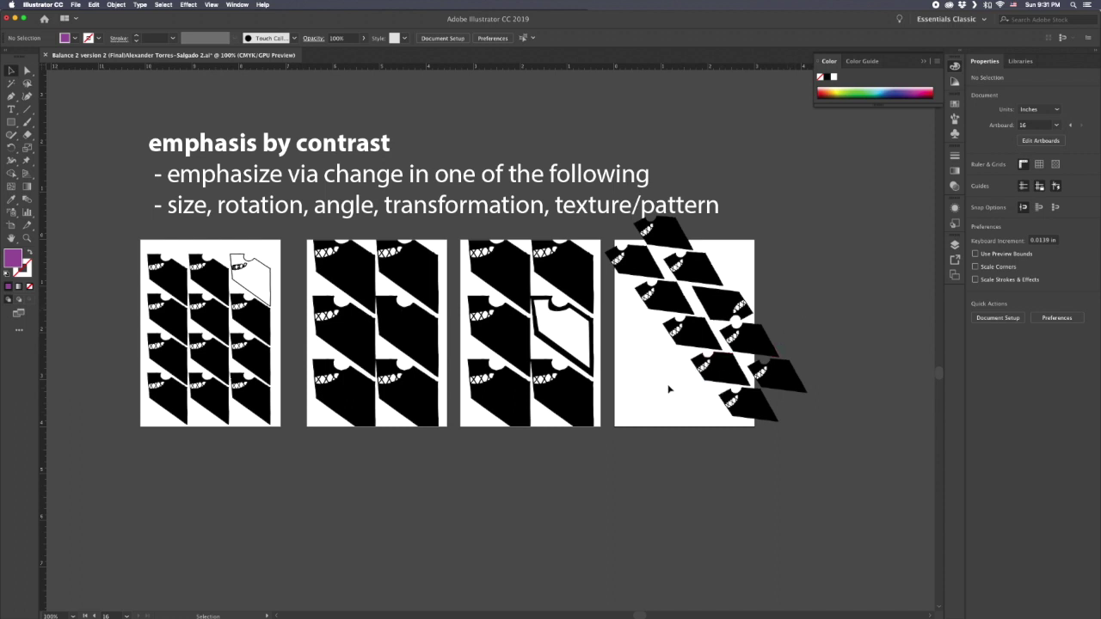
click(12, 121)
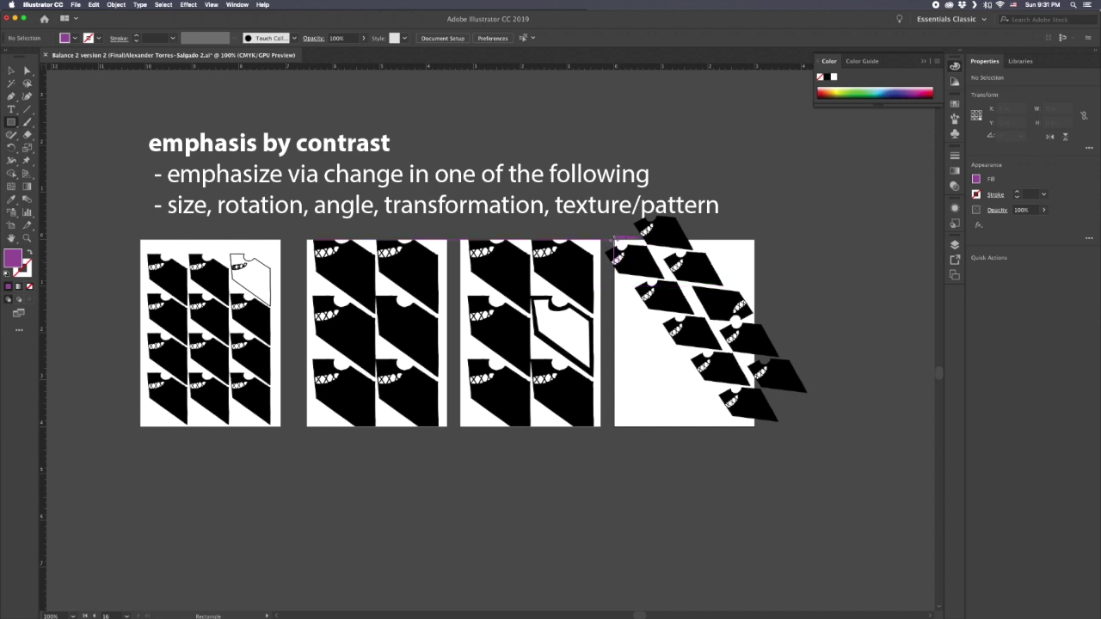
mouse_move(614, 241)
mouse_down()
mouse_move(748, 435)
mouse_move(753, 426)
mouse_up()
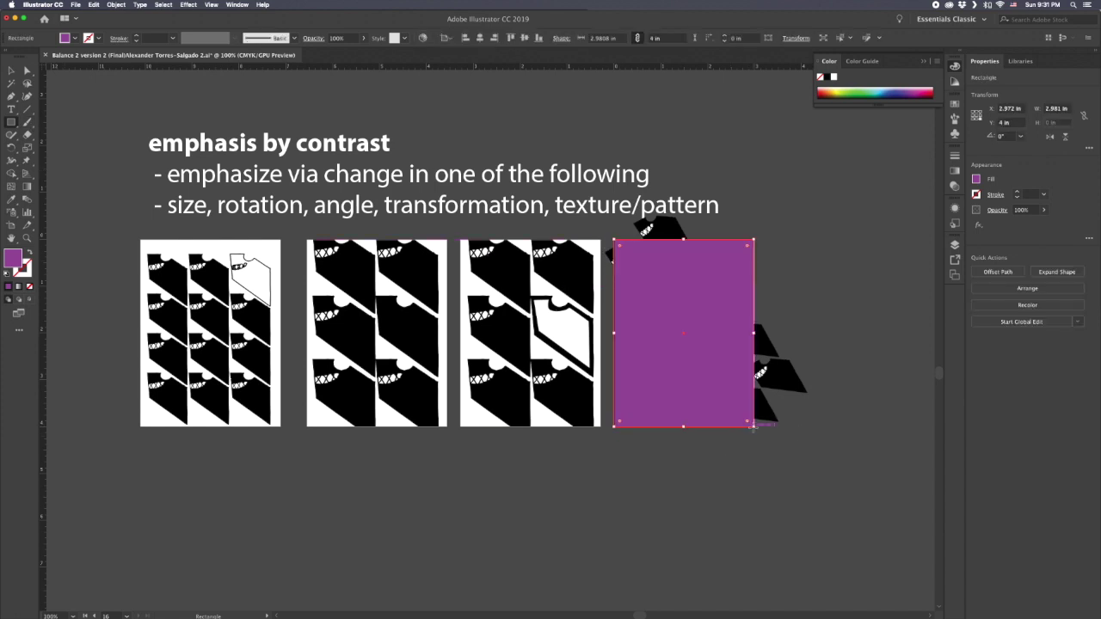
key(super+z)
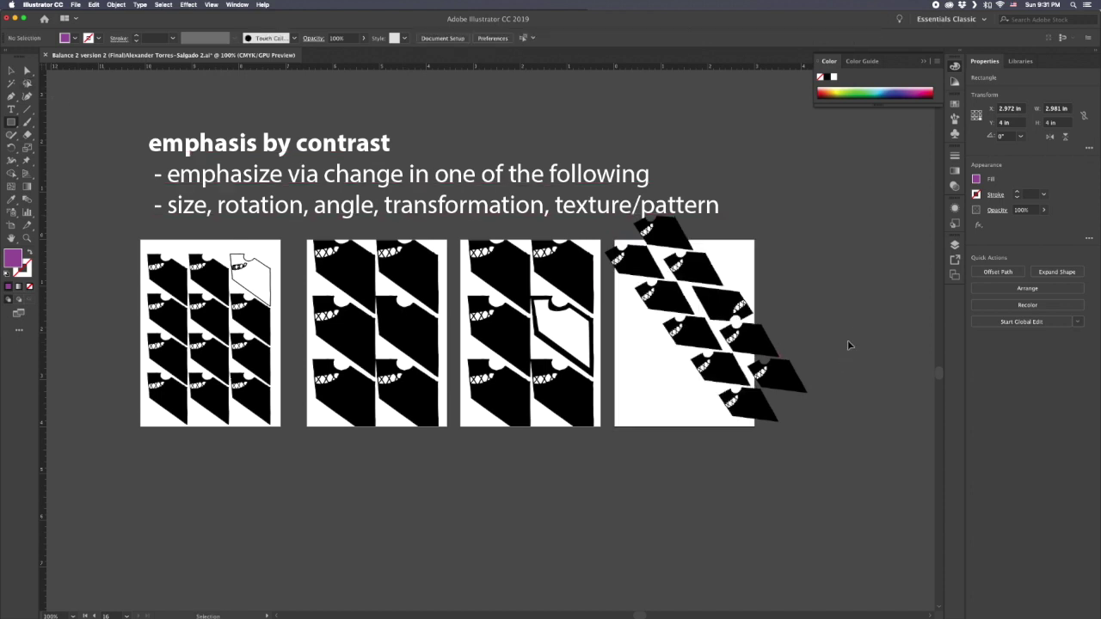
Step: Create a 3 by 4 in purple rectangle and center it horizontally and vertically on the fourth artboard
click(778, 284)
text(3)
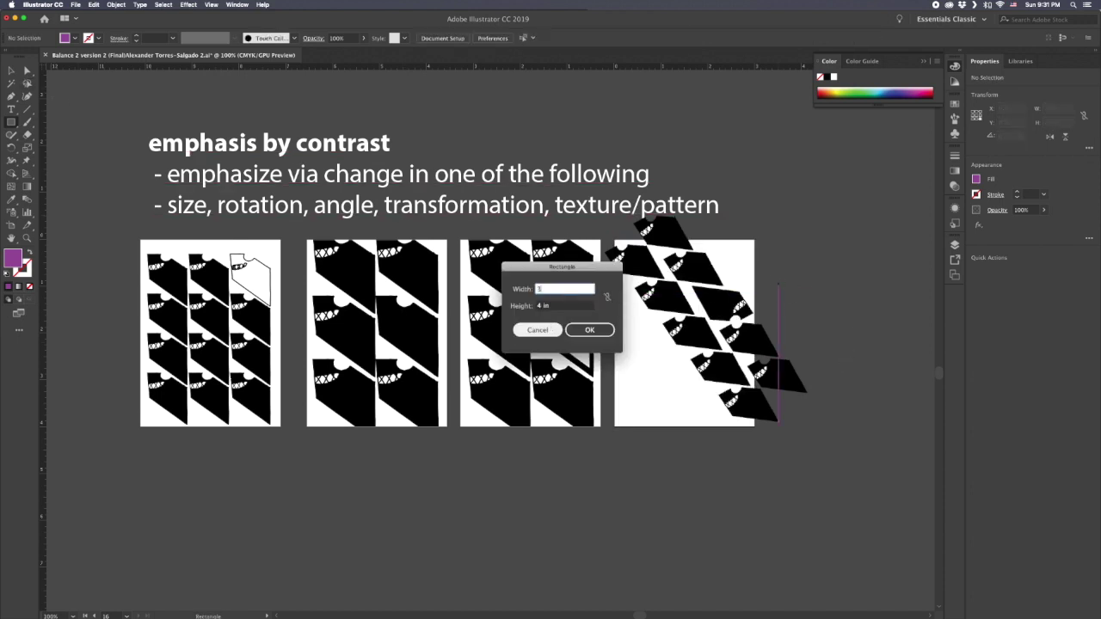
key(Tab)
key(Return)
drag(815, 340, 652, 294)
key(v)
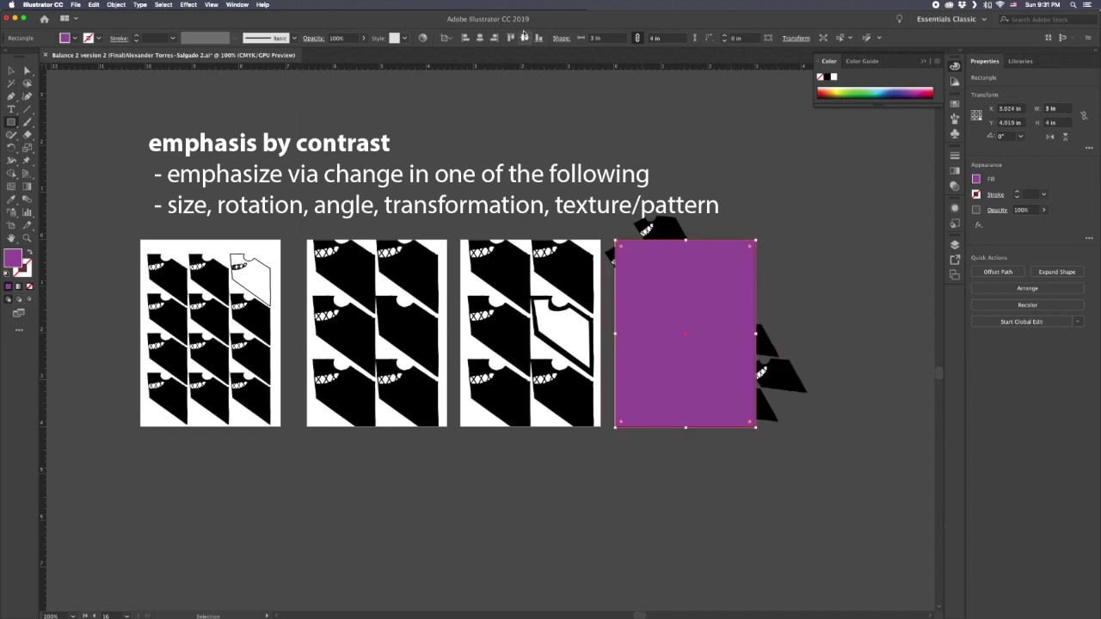
click(479, 39)
click(524, 39)
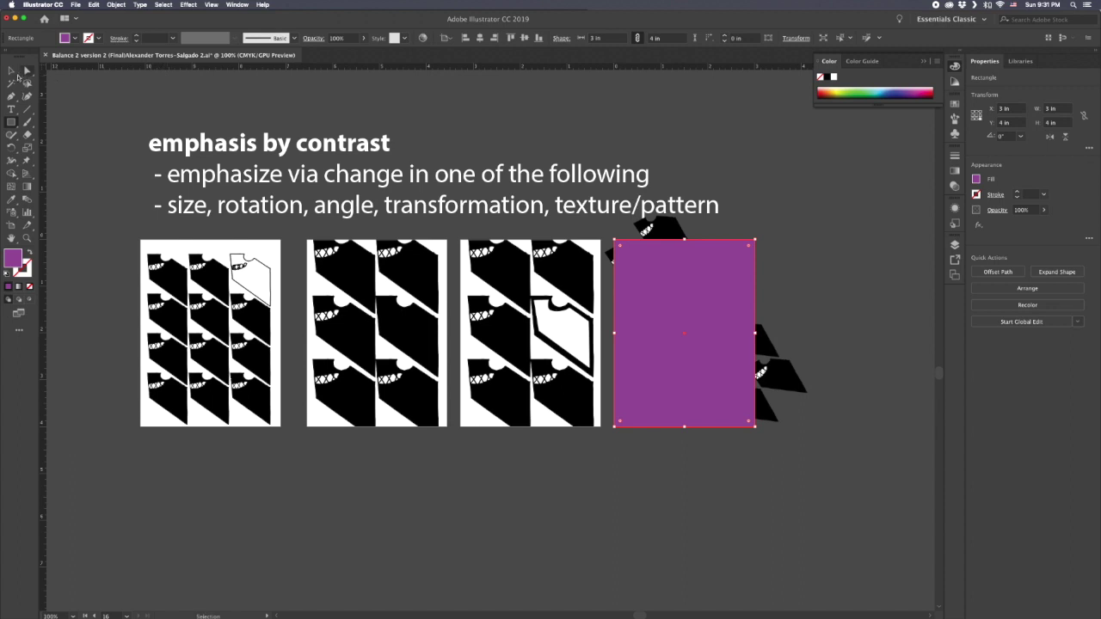